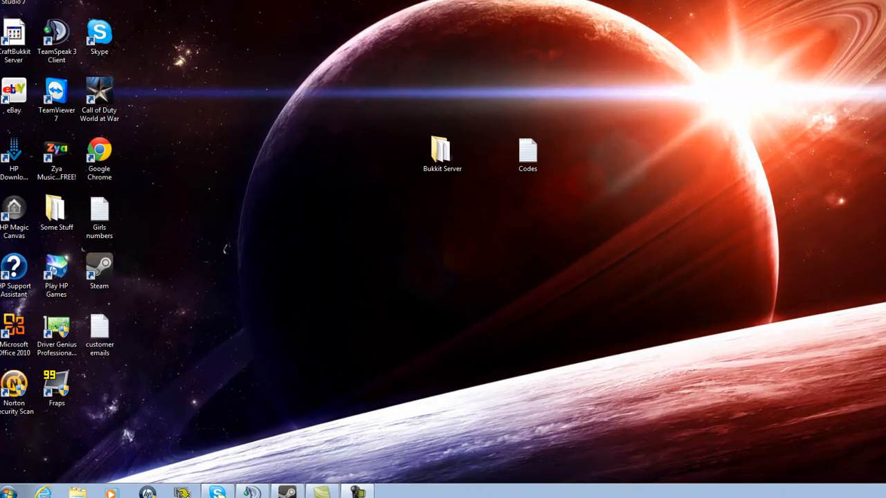
Check the computer's system properties for its processor, installed memory and system type, and close the window.
click(7, 492)
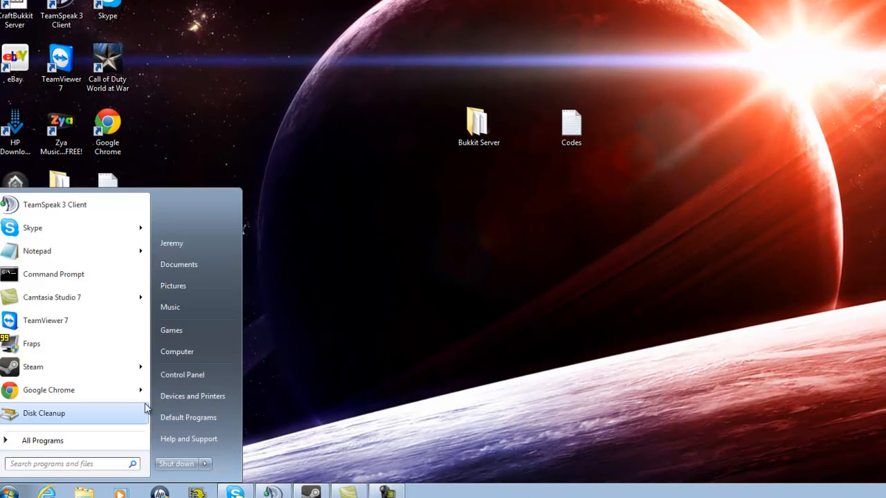
right_click(179, 356)
click(265, 351)
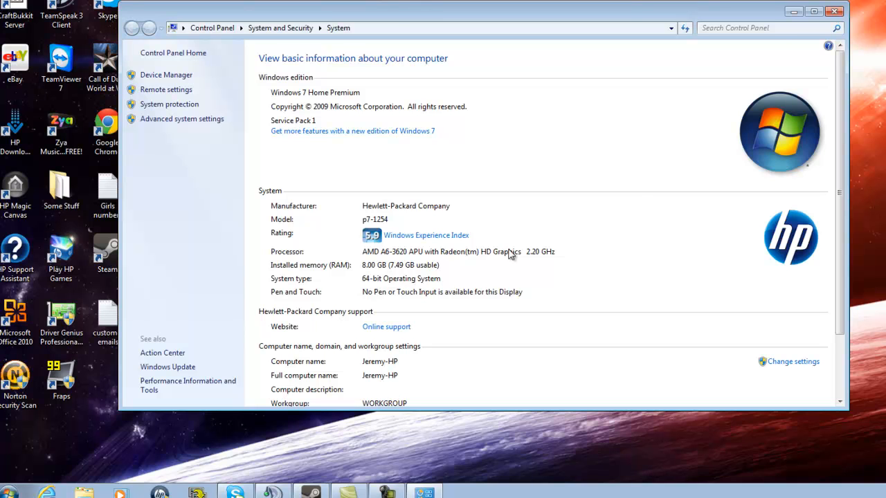
click(836, 11)
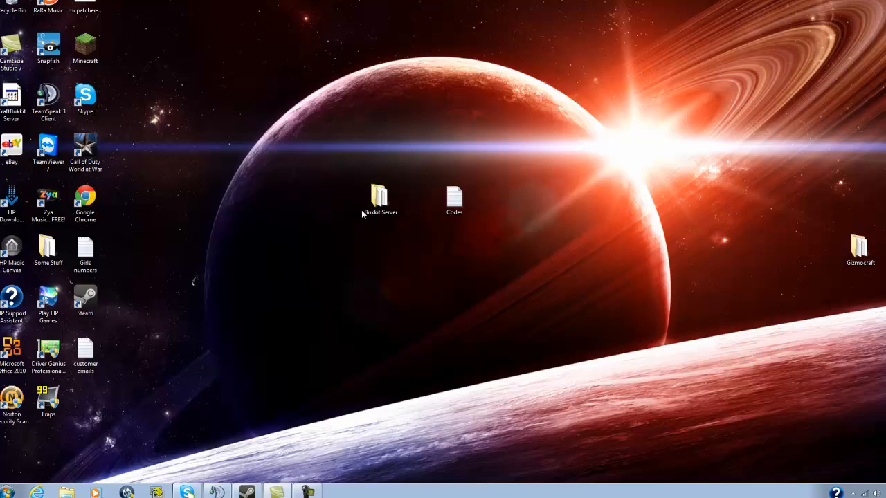
Copy the lines "java.exe -Xmx2G -Xms1G -jar craftbukkit.jar" and "PAUSE" from the Codes file, leaving the file open but minimized.
drag(483, 128, 438, 130)
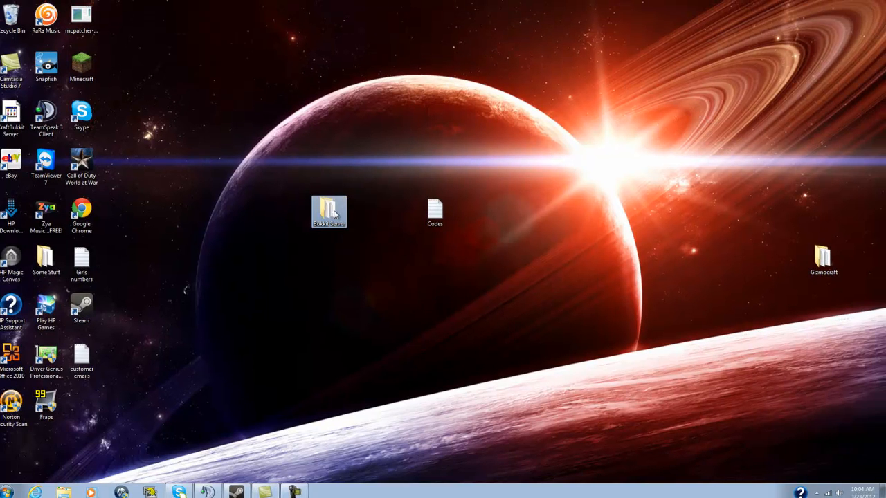
double_click(437, 223)
drag(328, 83, 533, 115)
drag(231, 145, 200, 133)
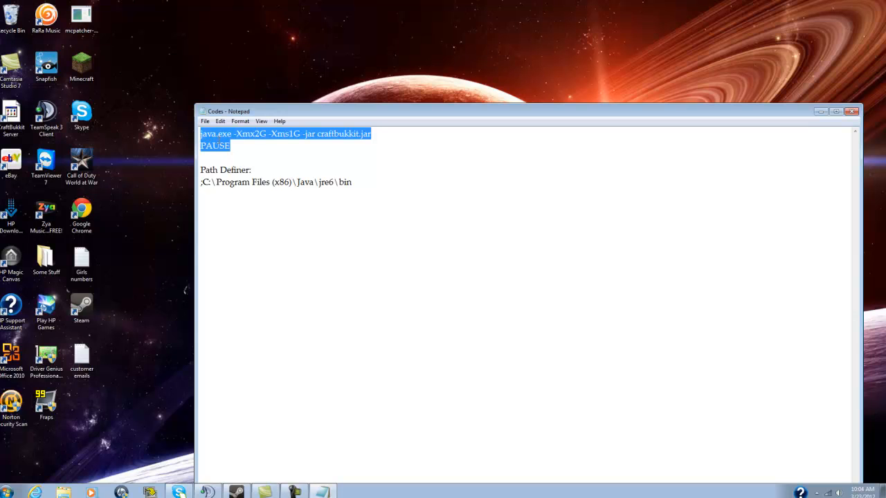
right_click(216, 134)
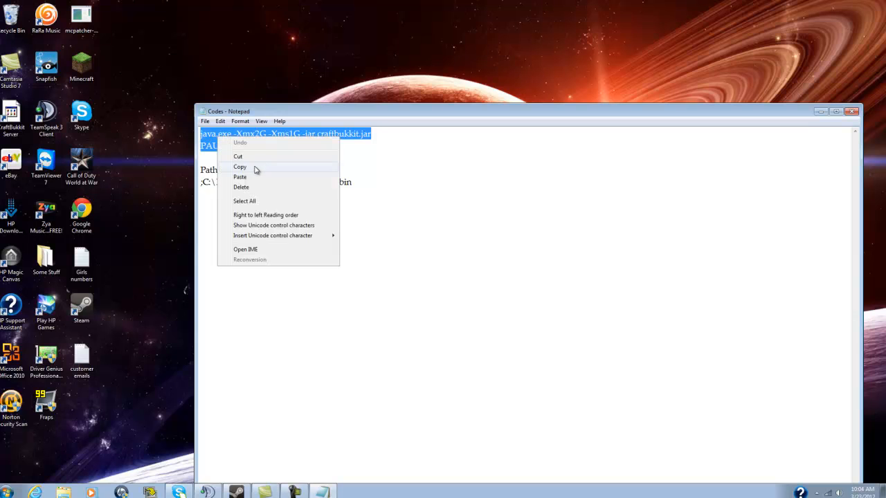
click(254, 170)
drag(353, 108, 258, 123)
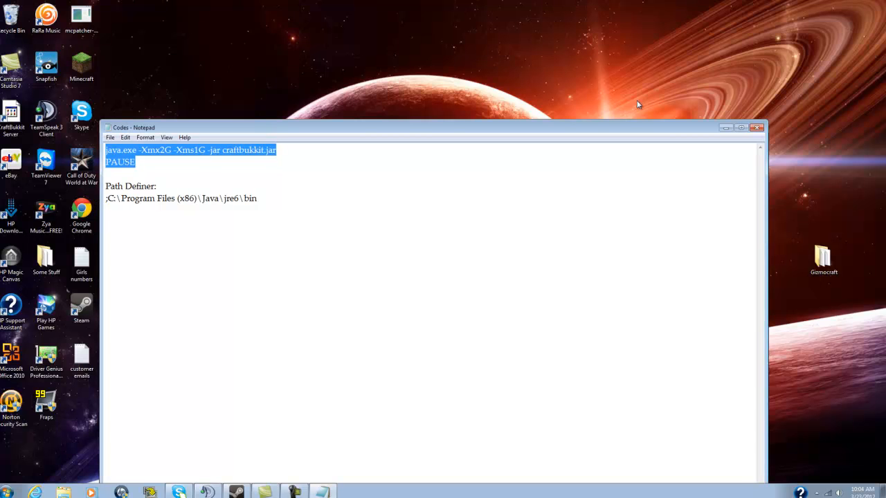
click(757, 127)
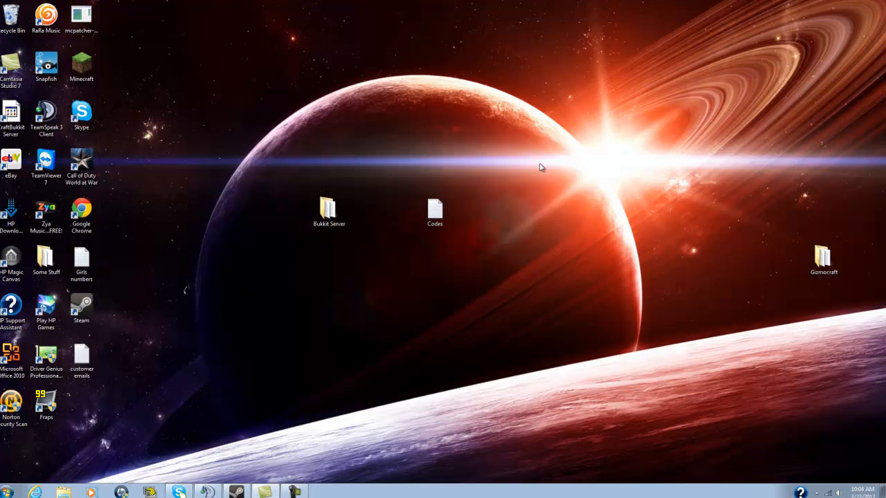
double_click(447, 206)
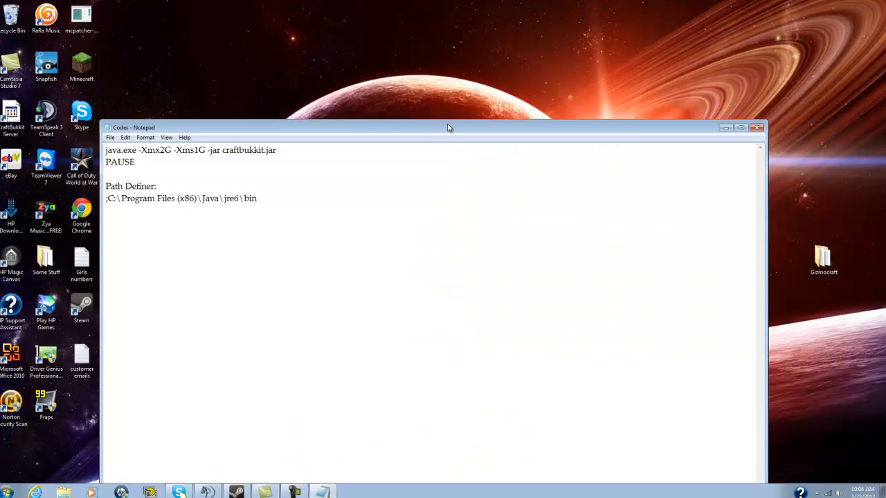
click(724, 127)
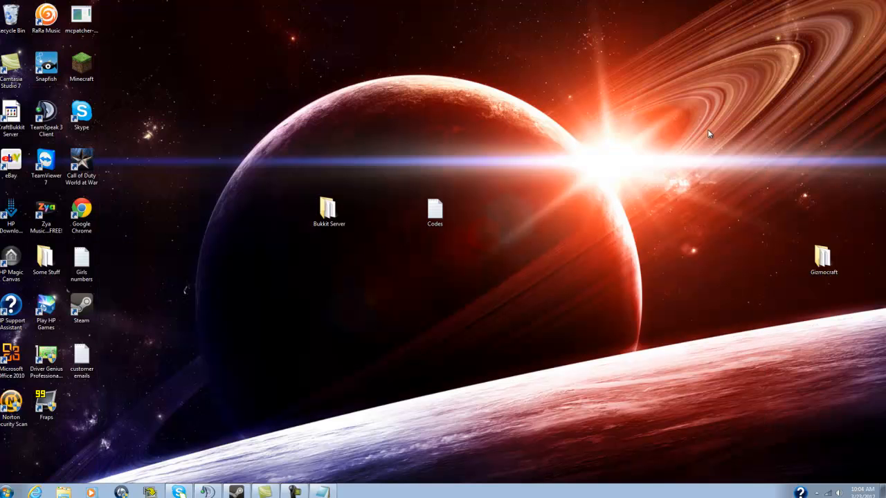
Create a new text document with the default name in the Bukkit Server folder.
double_click(328, 211)
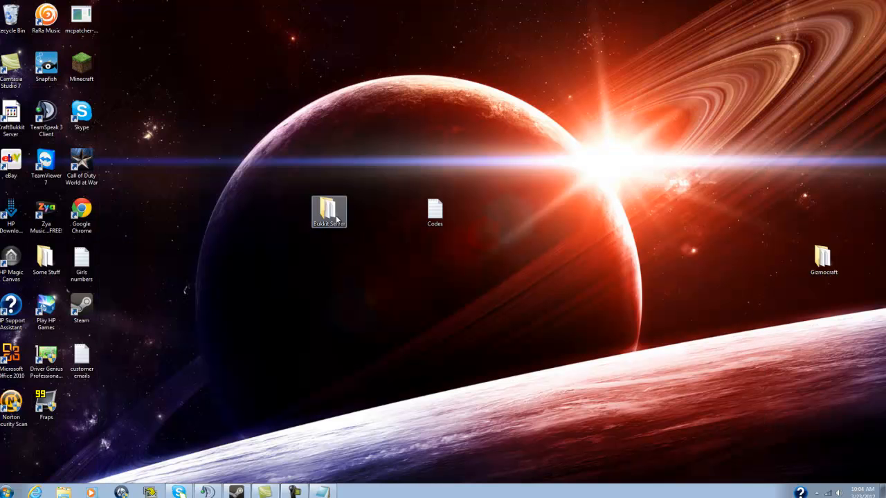
drag(328, 126, 362, 118)
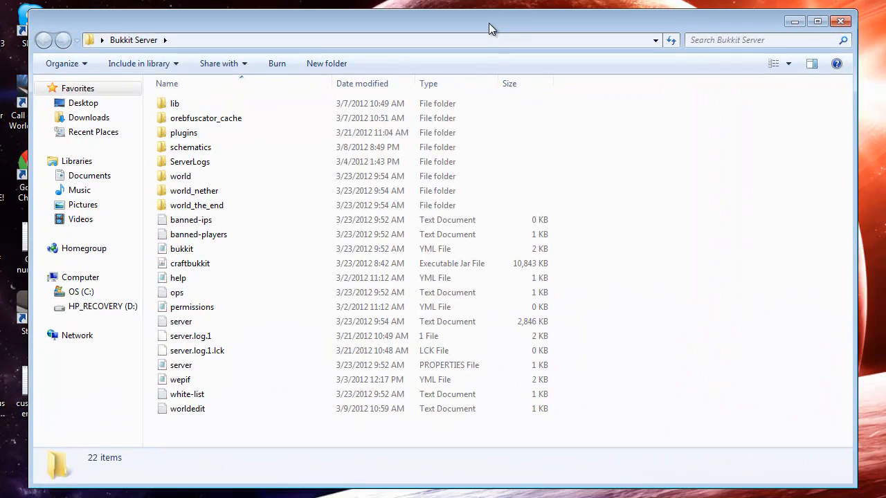
right_click(619, 270)
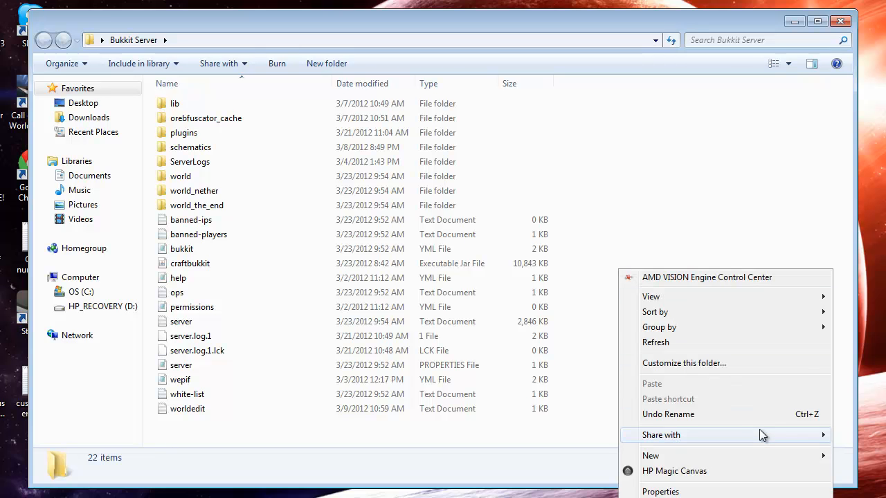
mouse_move(781, 456)
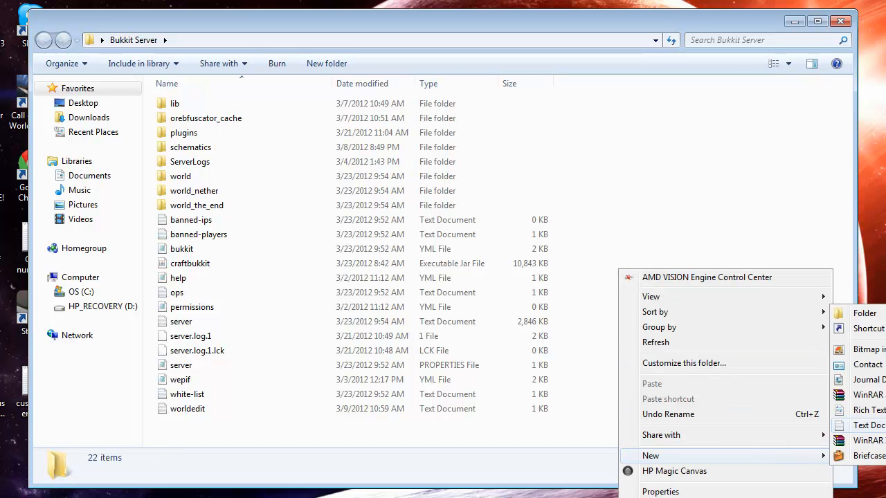
click(858, 425)
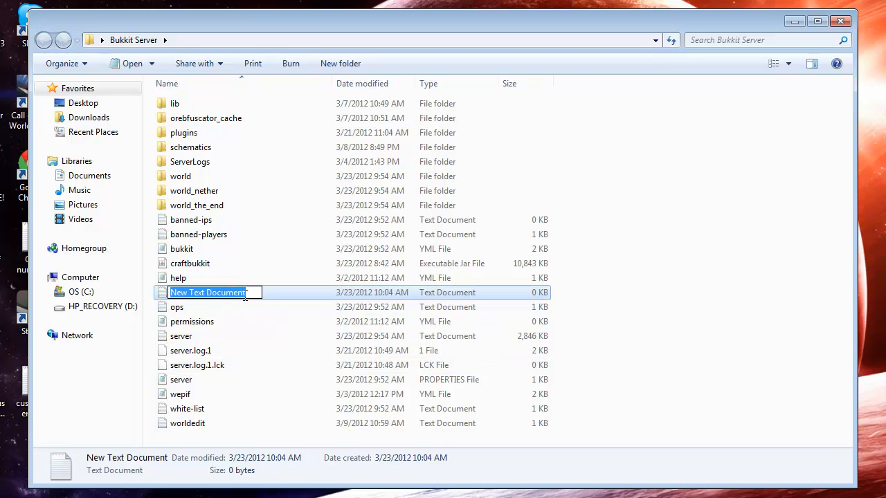
click(210, 306)
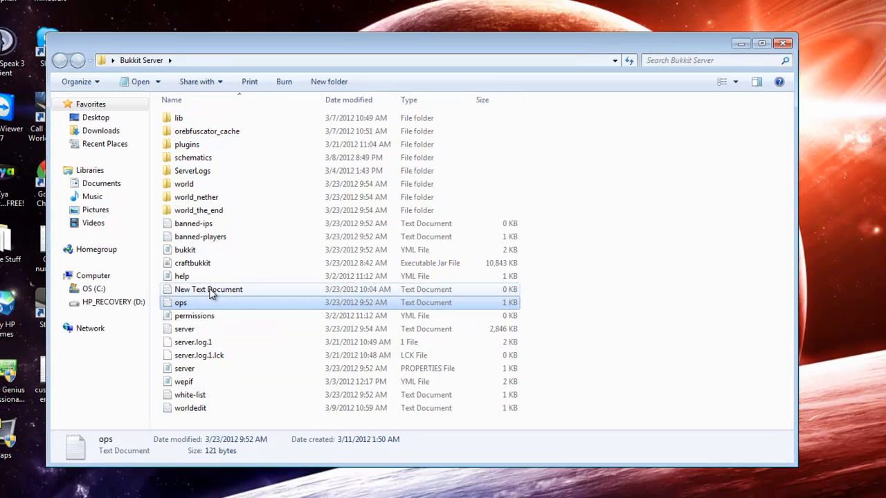
Open New Text Document and paste in the copied craftbukkit.jar launch command and PAUSE line.
double_click(208, 289)
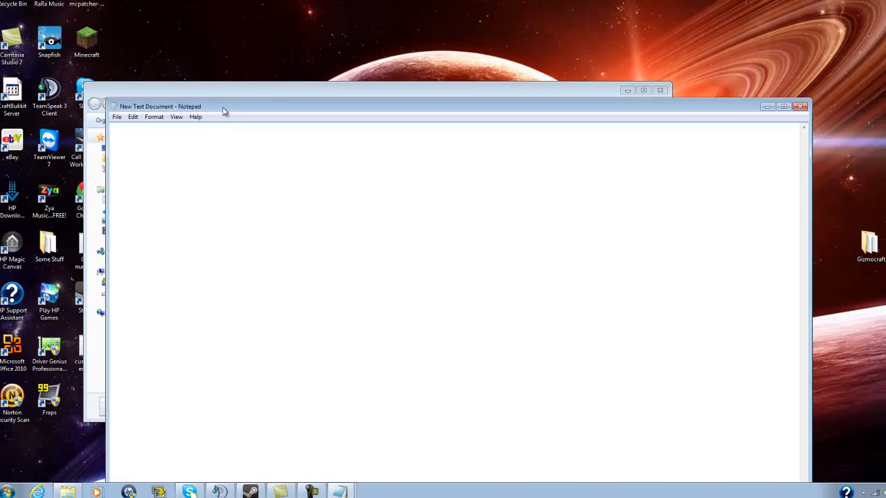
drag(225, 69, 250, 85)
drag(242, 123, 247, 138)
right_click(195, 174)
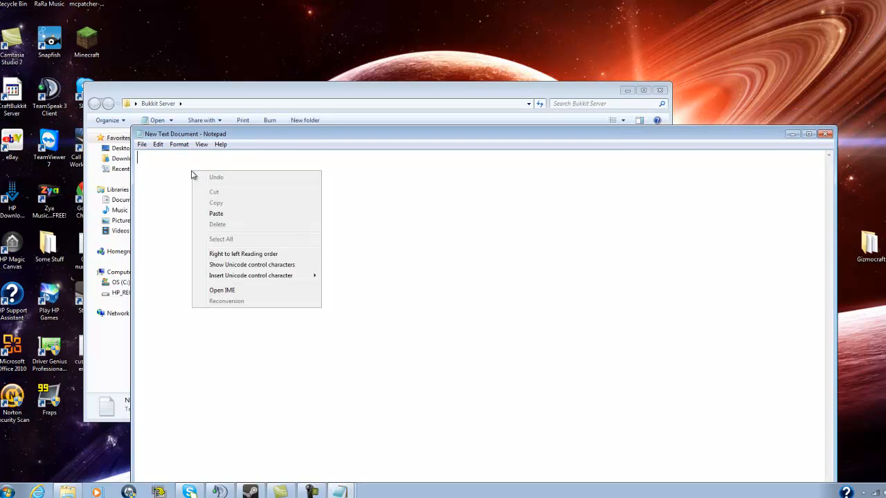
click(247, 222)
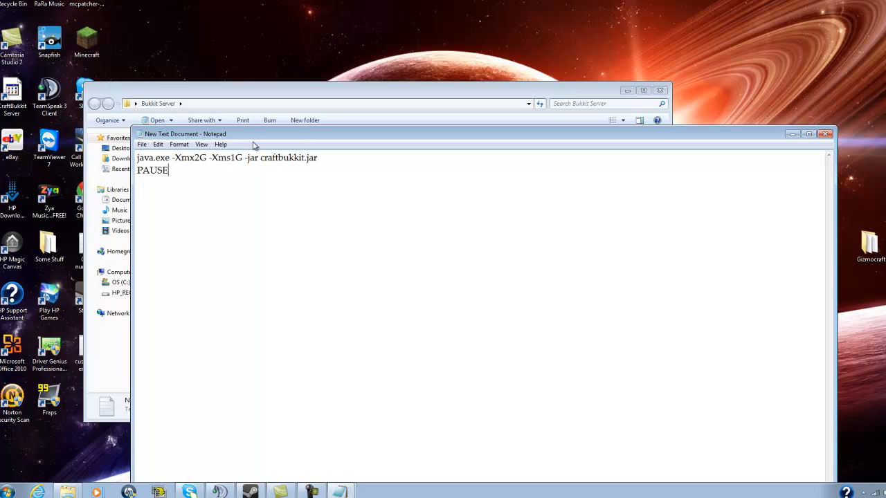
drag(307, 134, 219, 153)
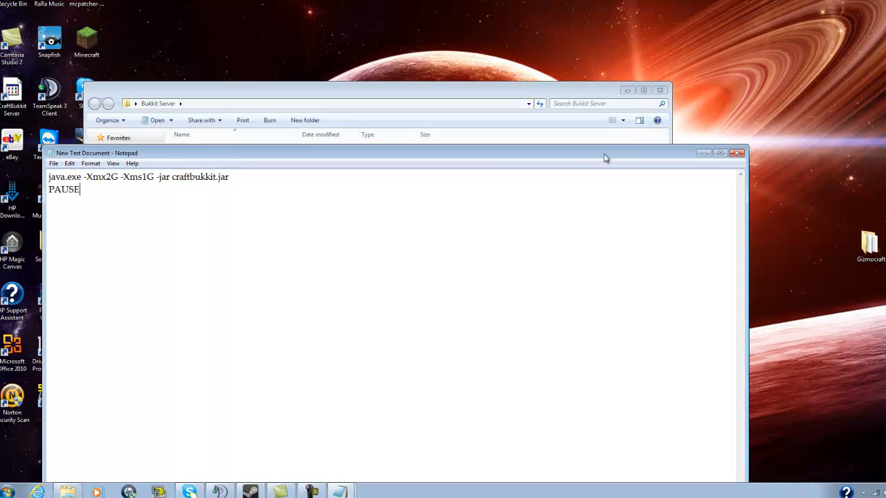
drag(509, 156, 646, 148)
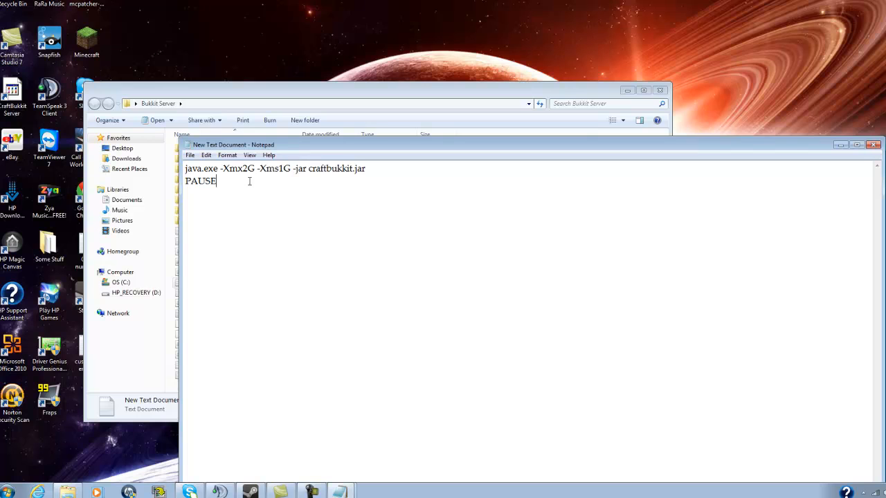
Save the document as run.bat in the Bukkit Server folder with the file type set to All Files.
click(190, 156)
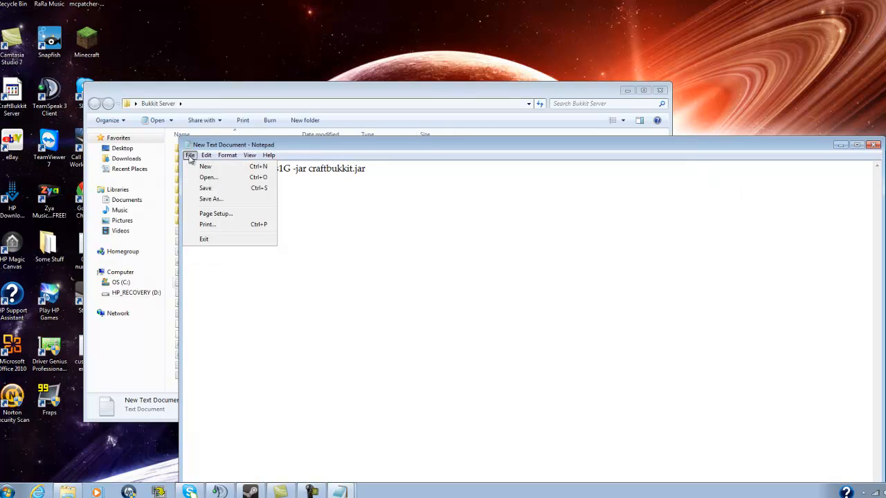
click(233, 201)
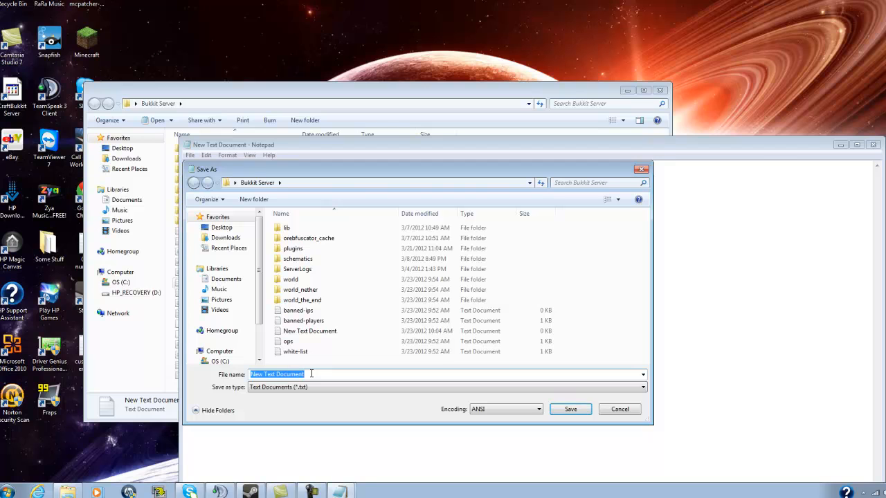
text(run.bat)
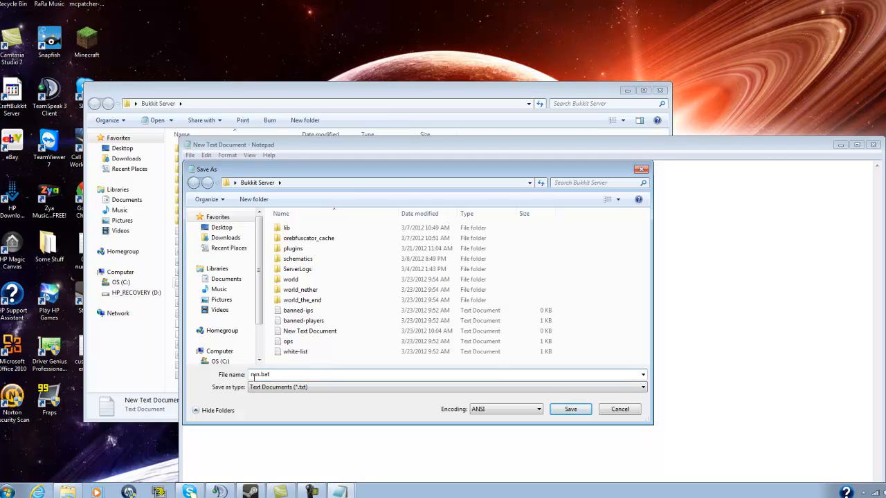
click(290, 389)
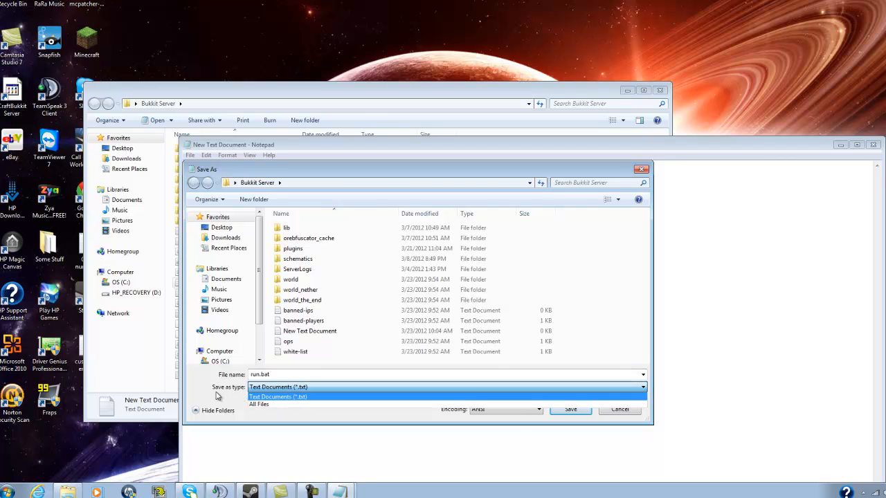
click(273, 405)
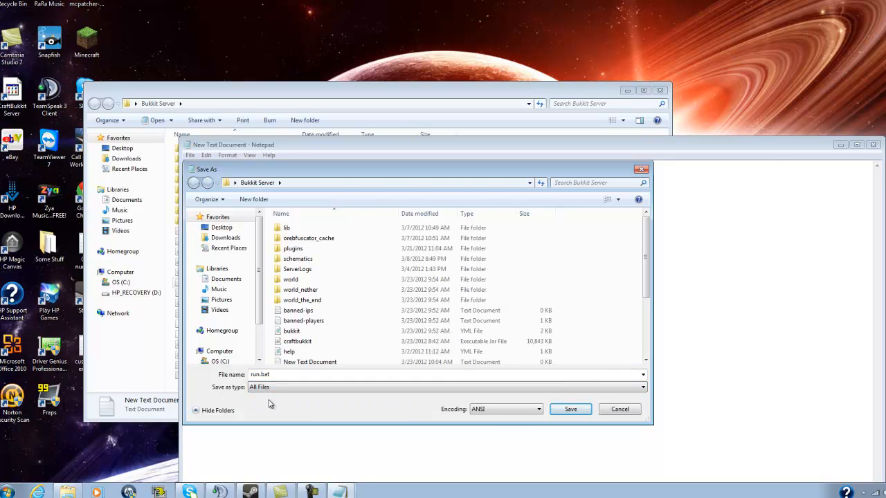
click(571, 409)
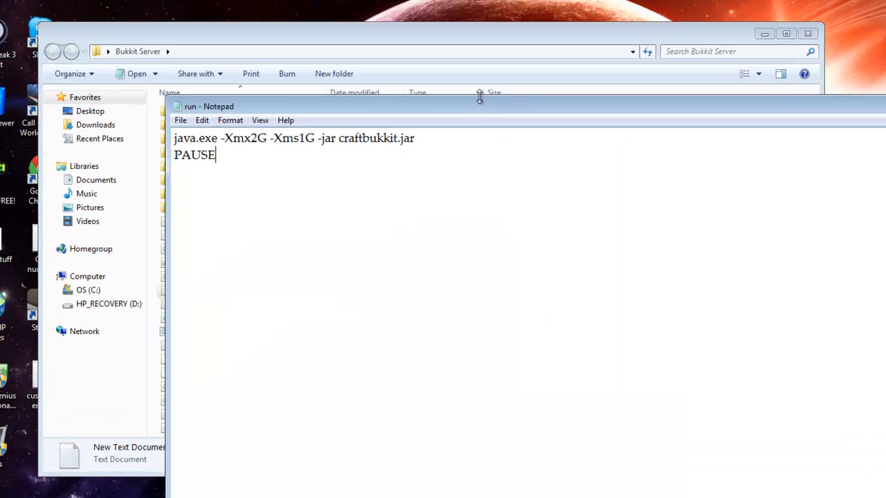
Close the saved run file and delete the leftover New Text Document from the Bukkit Server folder.
drag(464, 115, 221, 157)
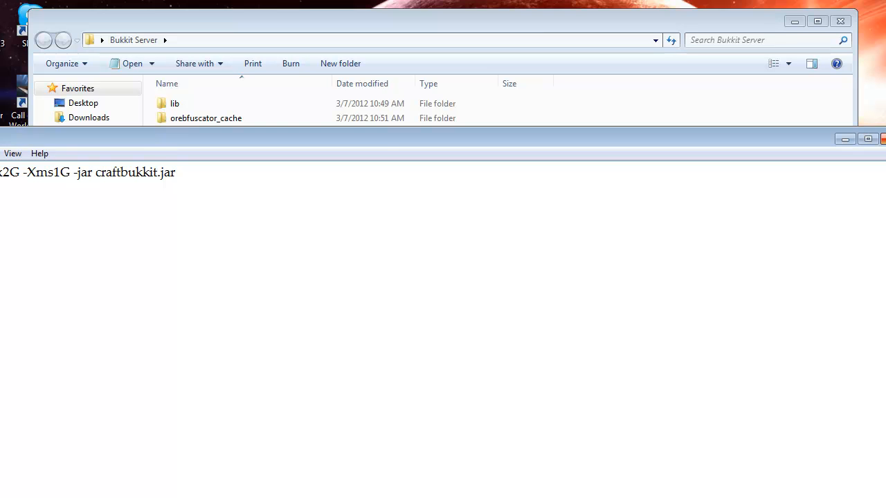
click(884, 139)
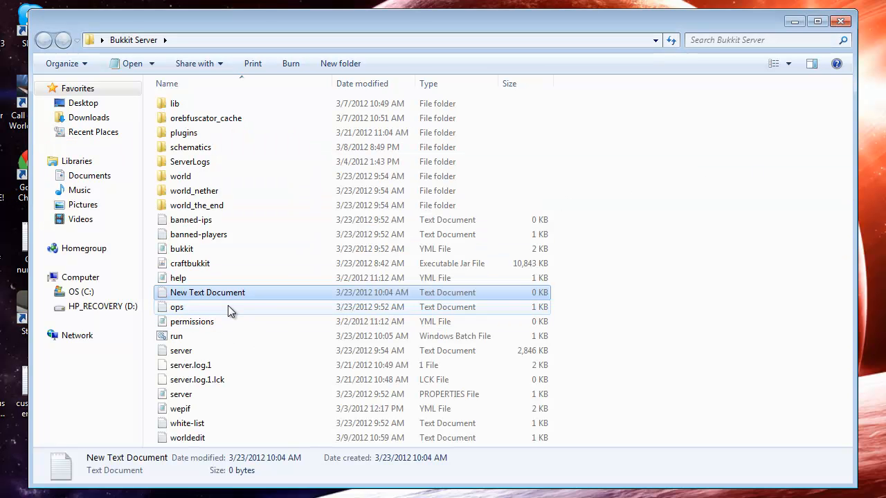
key(Delete)
click(599, 280)
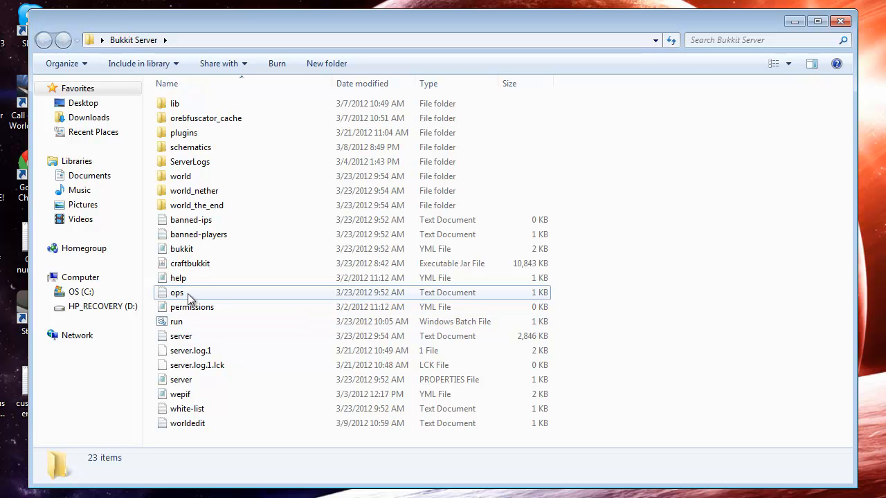
Review the operator names listed in the ops file and close it.
double_click(182, 293)
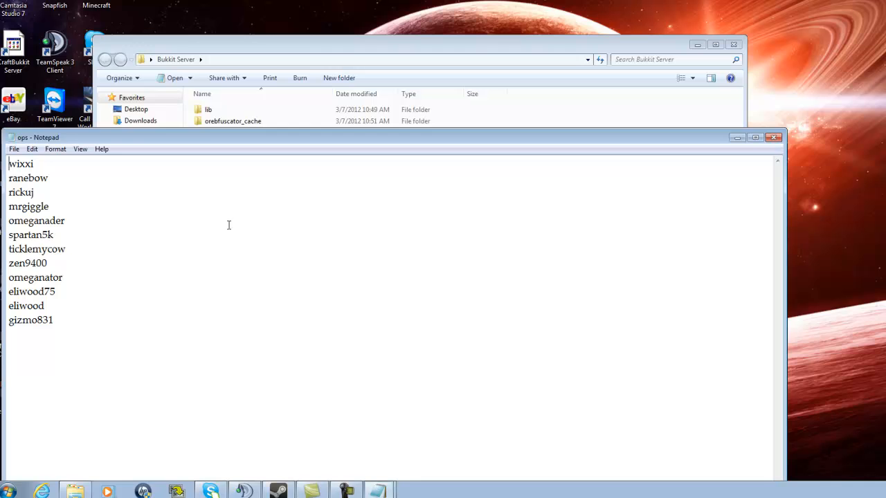
drag(202, 138, 300, 124)
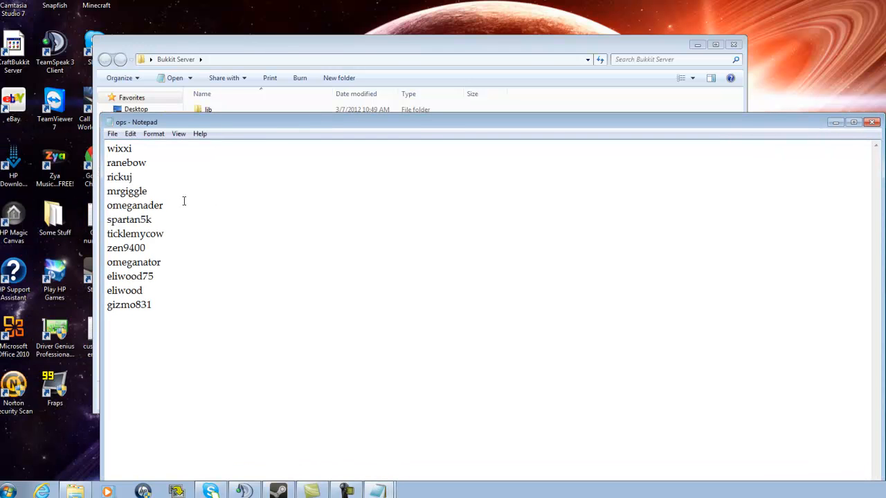
drag(434, 131, 314, 158)
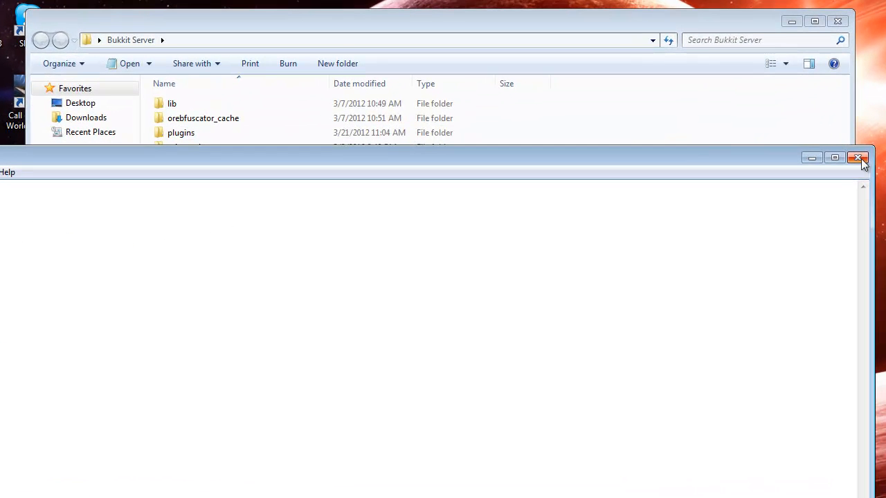
click(858, 158)
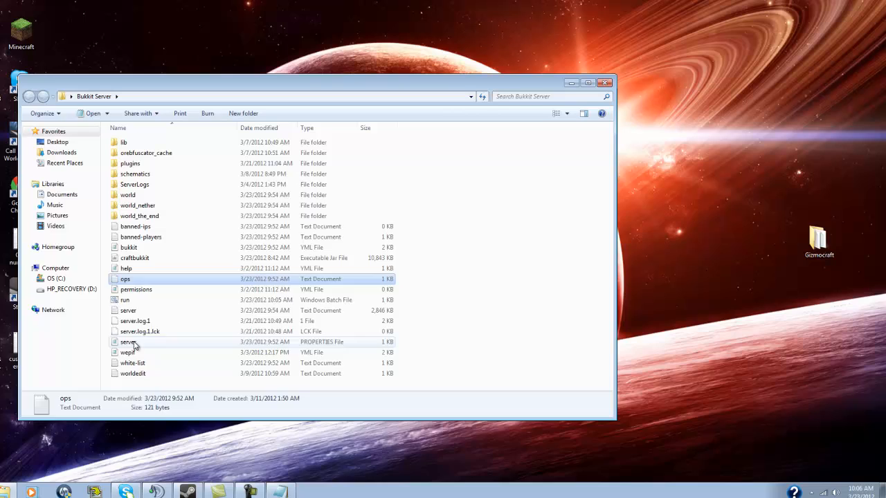
Open the server PROPERTIES file from the Bukkit Server folder, review its settings and close it.
double_click(135, 345)
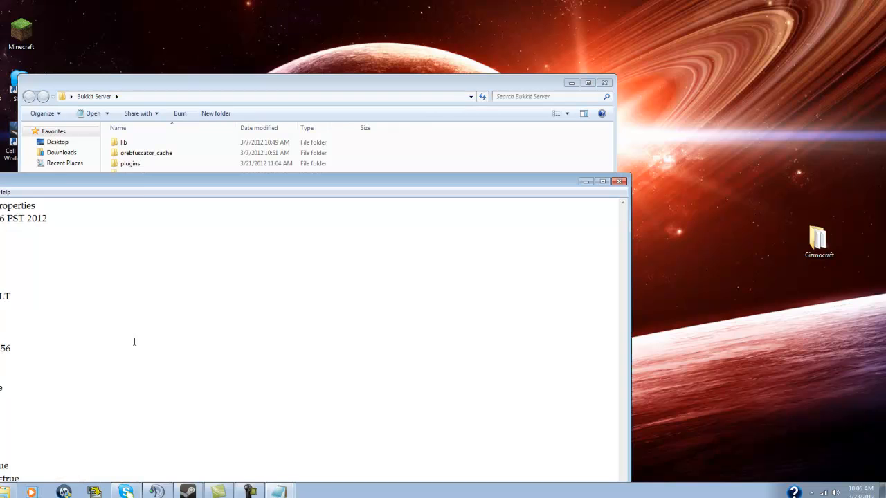
drag(142, 179, 410, 161)
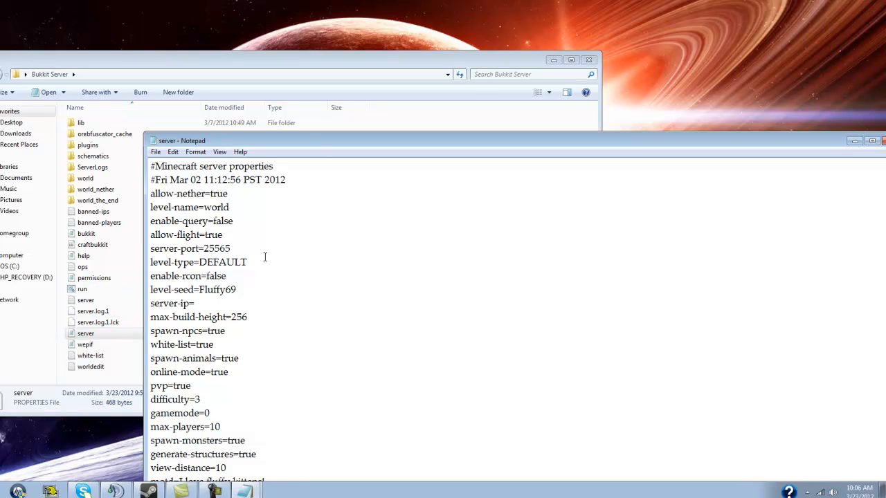
drag(302, 143, 252, 72)
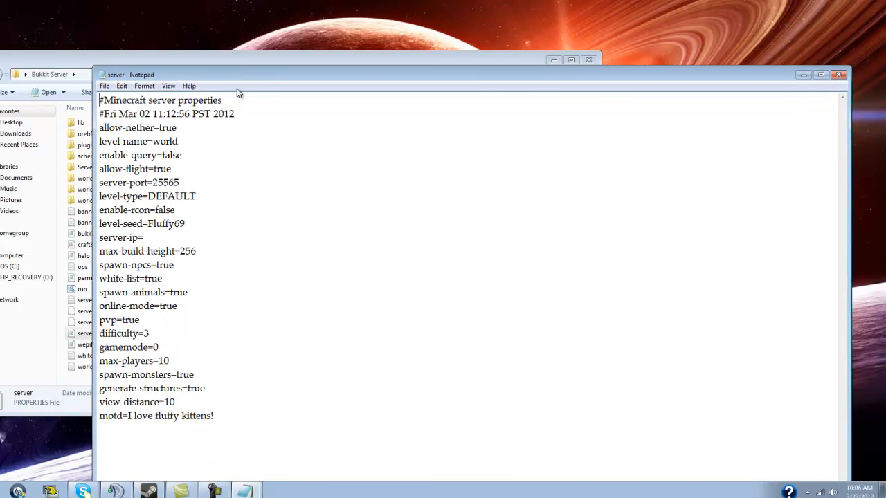
drag(219, 78, 204, 14)
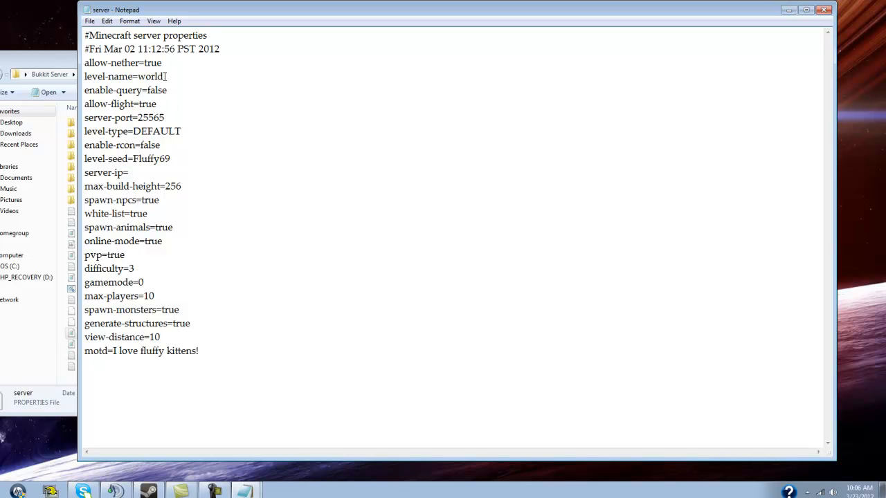
drag(173, 14, 234, 23)
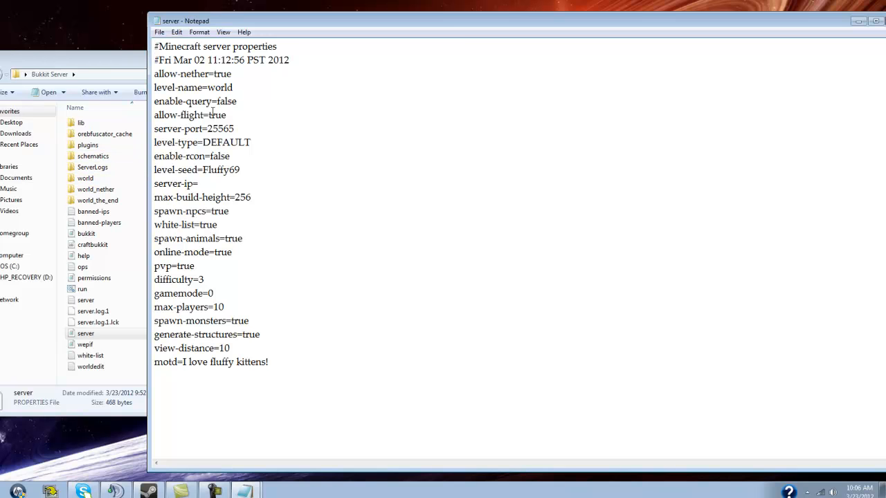
drag(262, 26, 240, 20)
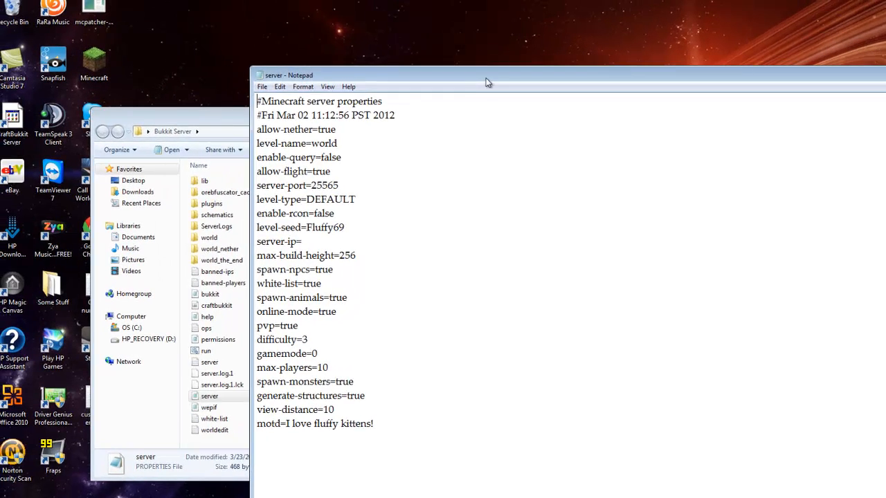
drag(366, 19, 151, 88)
drag(274, 146, 291, 139)
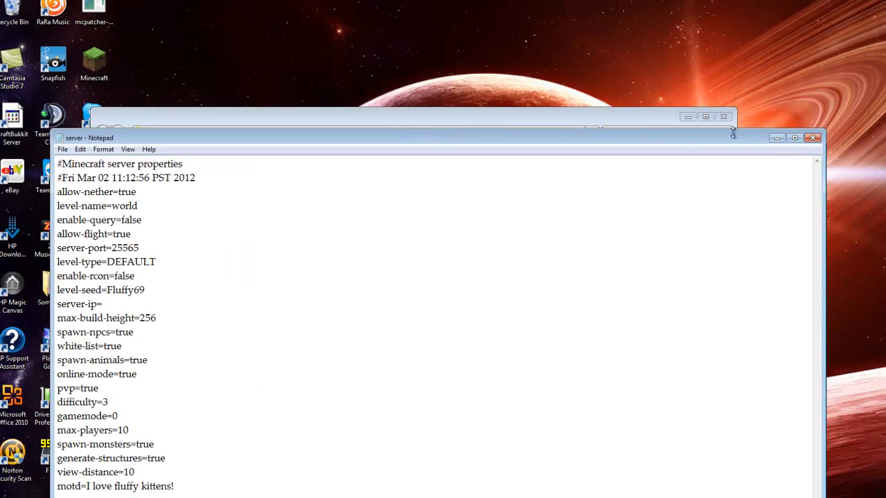
click(814, 139)
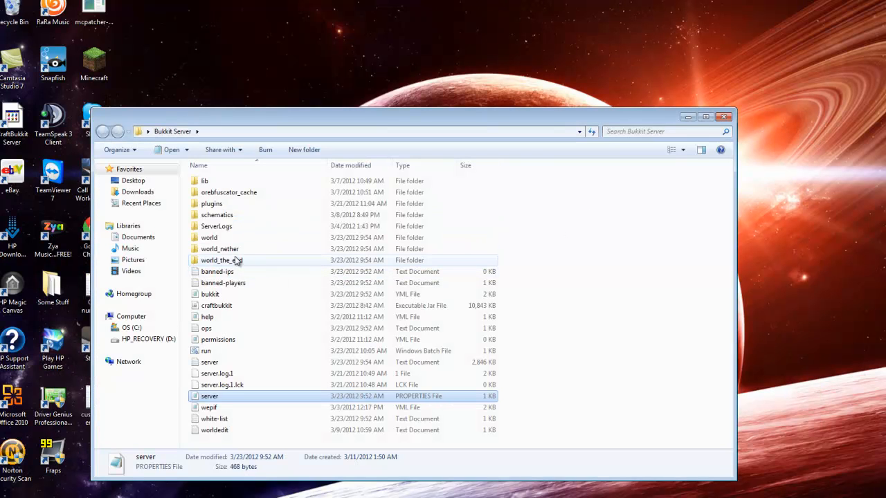
Open the plugins folder inside Bukkit Server and look through its plugin folders and jar files.
double_click(222, 205)
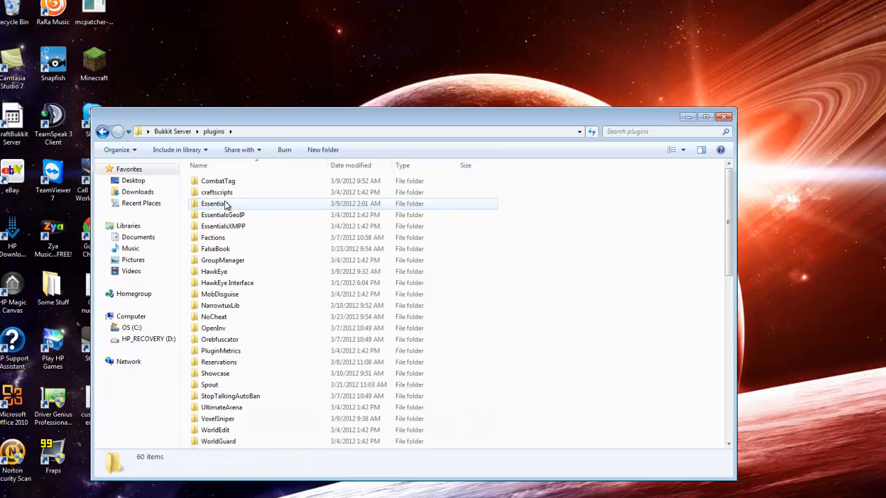
drag(282, 121, 335, 95)
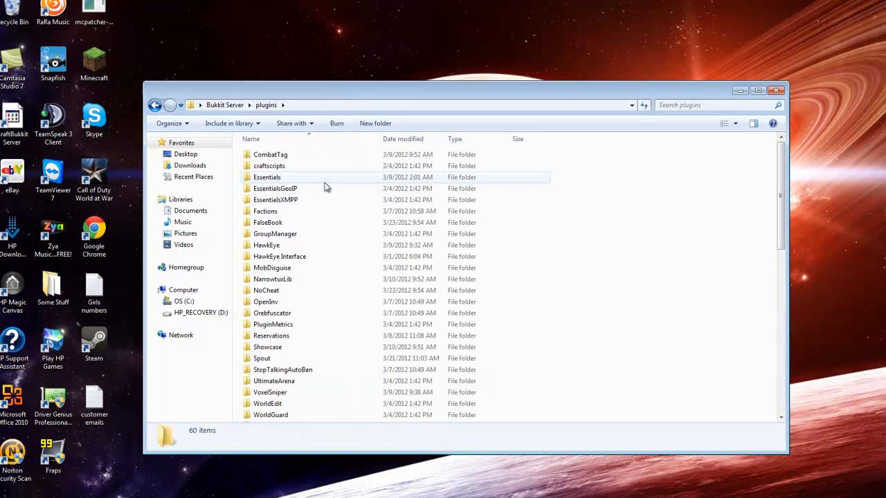
scroll(309, 171, down, 12)
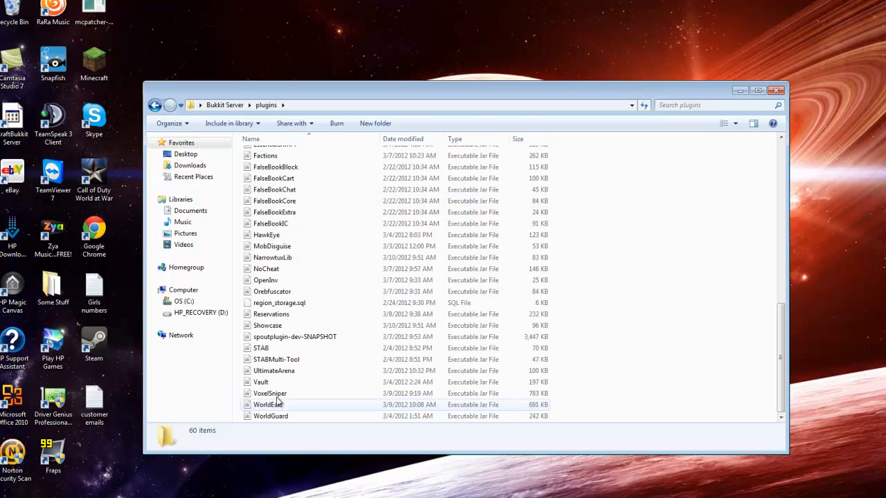
scroll(279, 377, up, 10)
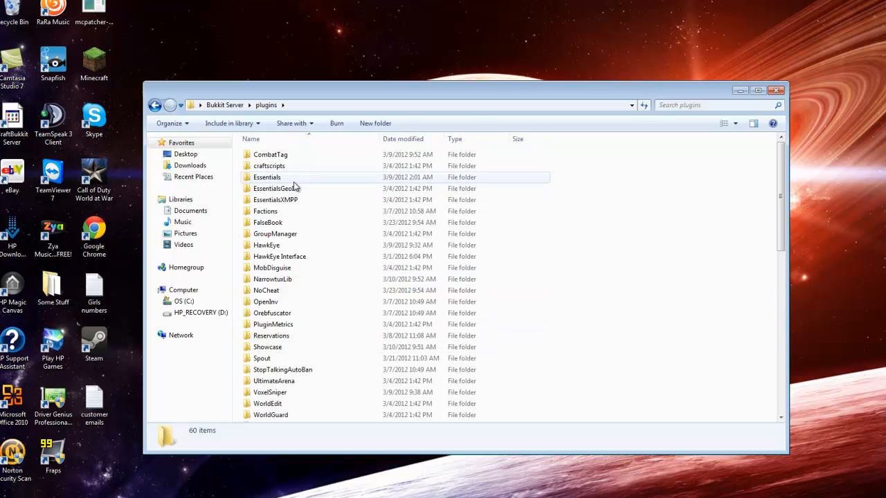
drag(407, 95, 372, 113)
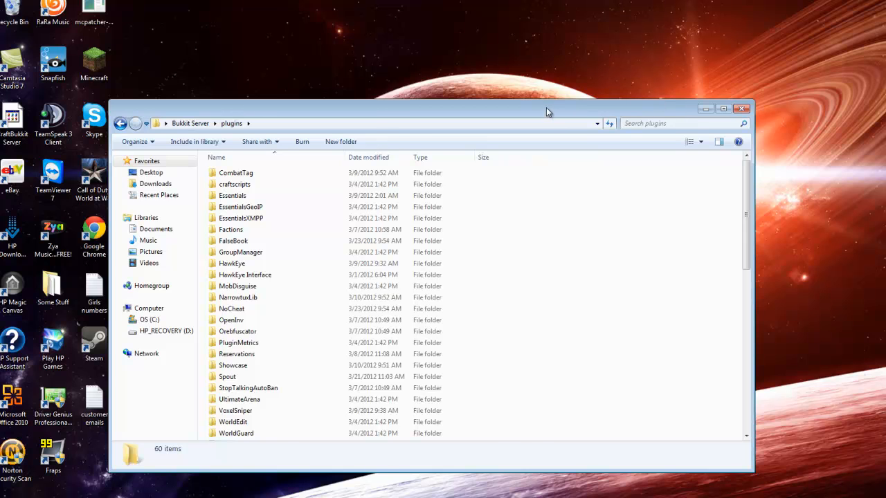
drag(552, 111, 677, 98)
Return to the Bukkit Server folder, start the server with the run batch file and close the folder window.
click(245, 110)
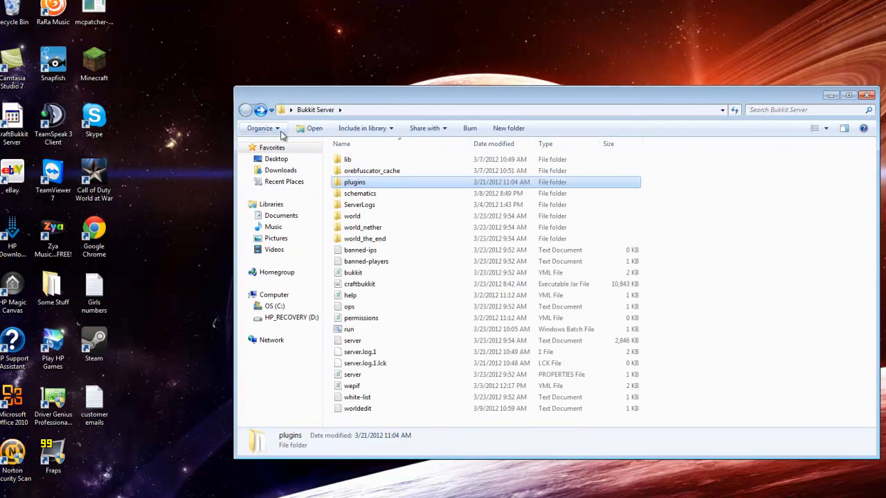
double_click(362, 331)
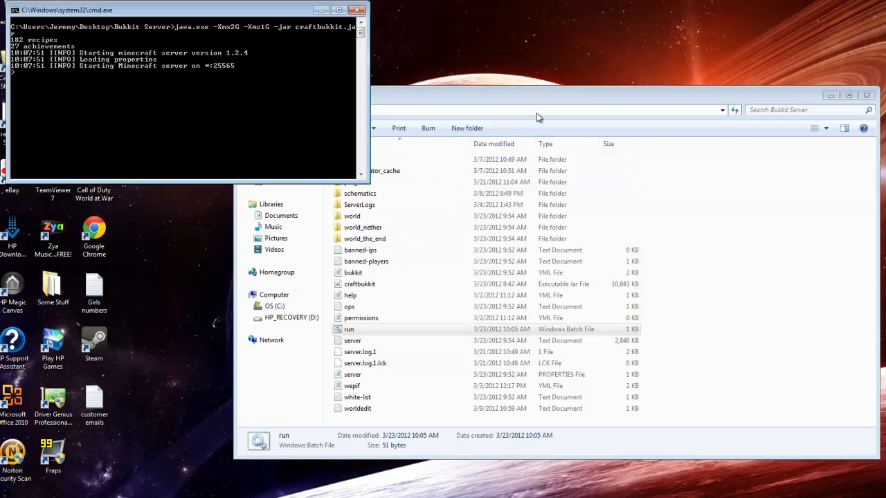
drag(540, 95, 409, 133)
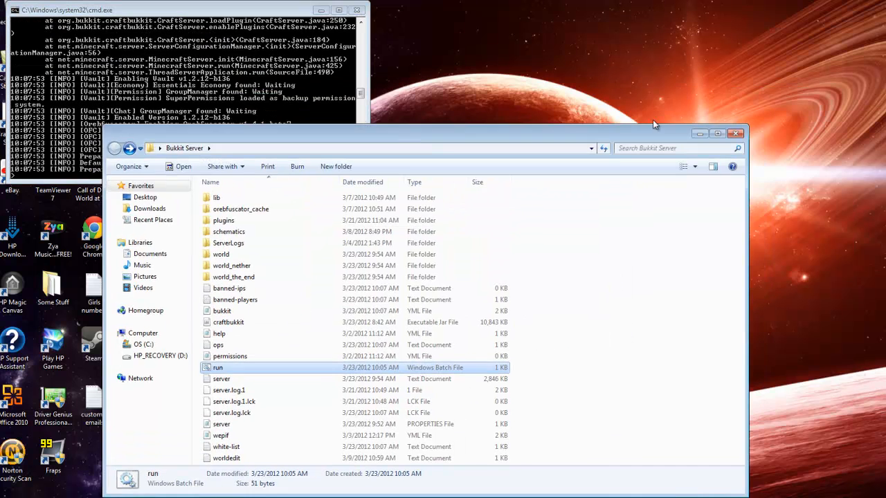
click(735, 133)
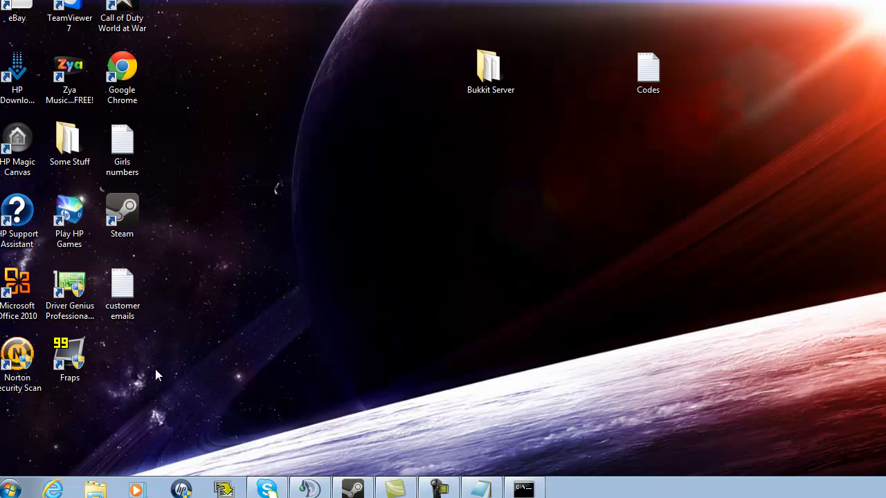
Open a new Command Prompt window and place it clear of the desktop icons.
click(10, 488)
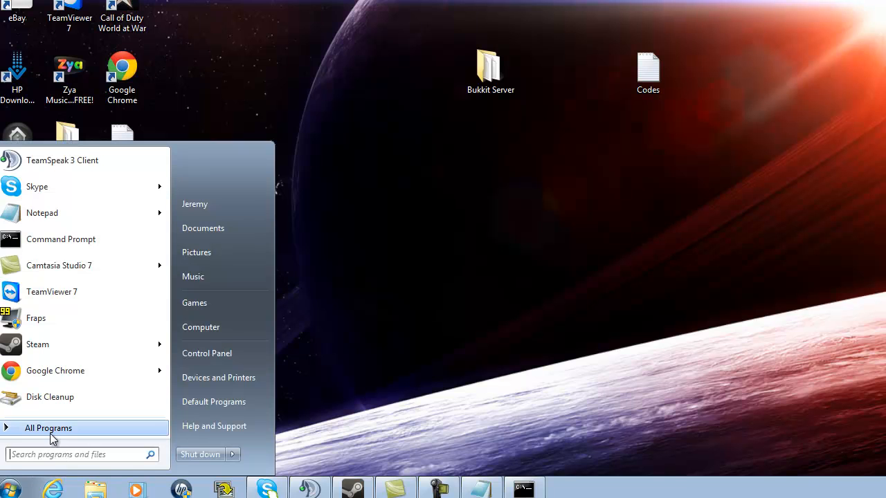
text(cm)
key(Return)
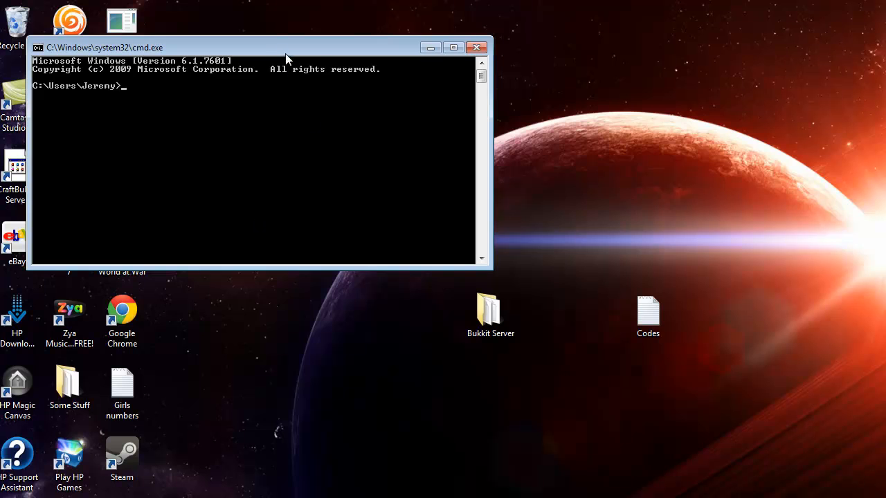
drag(264, 48, 465, 113)
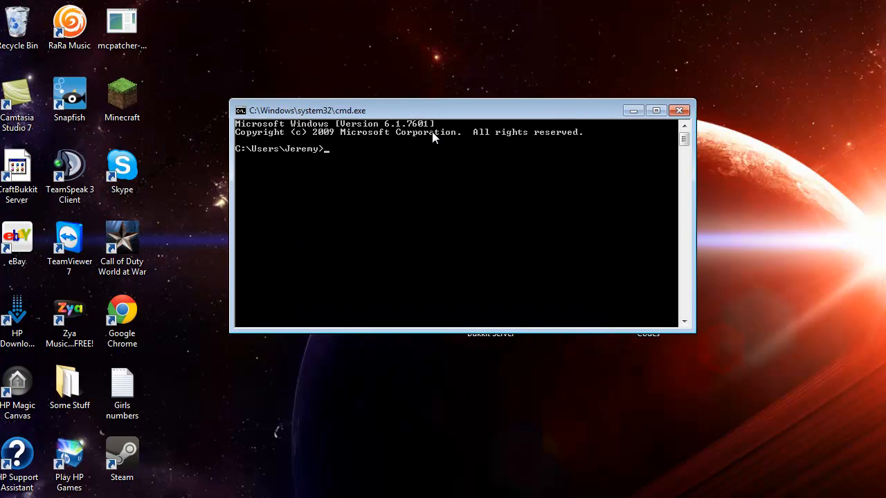
Run ipconfig, examine the wireless adapter's IPv4 address and default gateway, and exit the Command Prompt.
text(ipconfig)
key(Return)
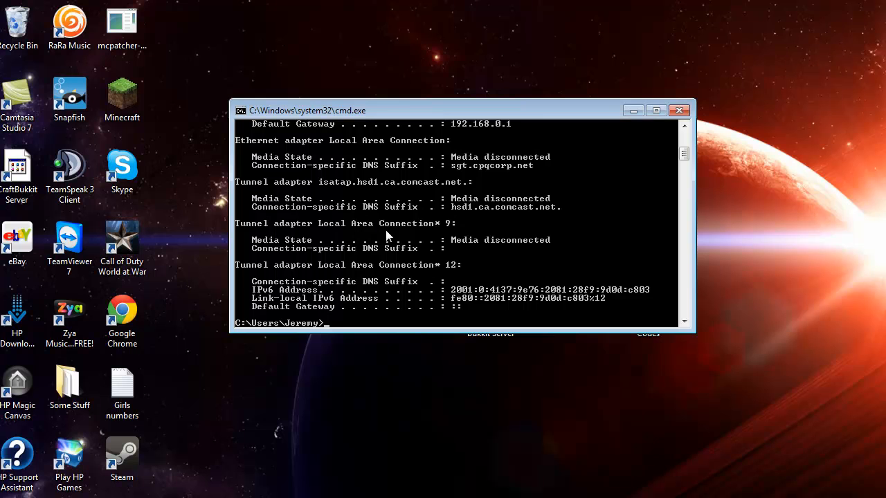
scroll(396, 253, up, 4)
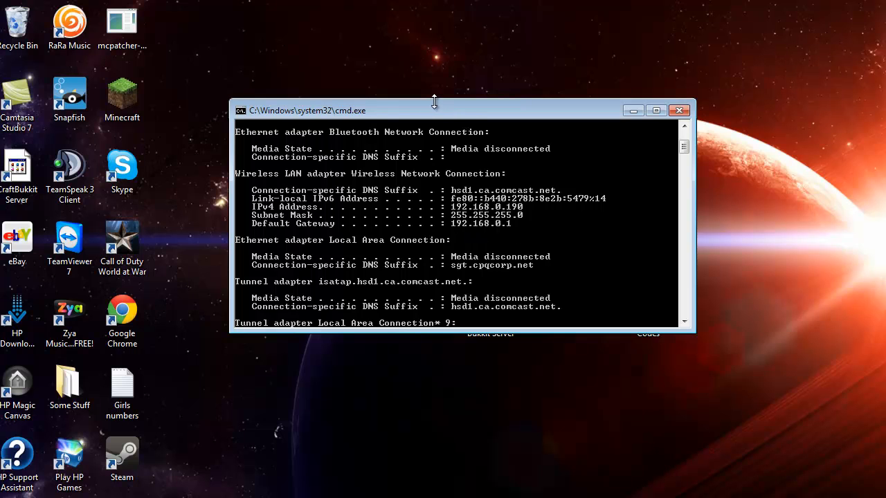
text(ex)
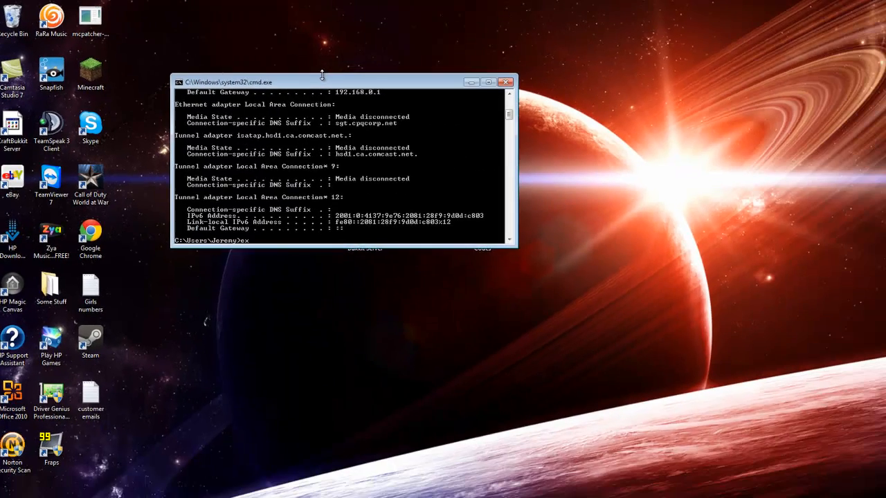
text(it)
key(Return)
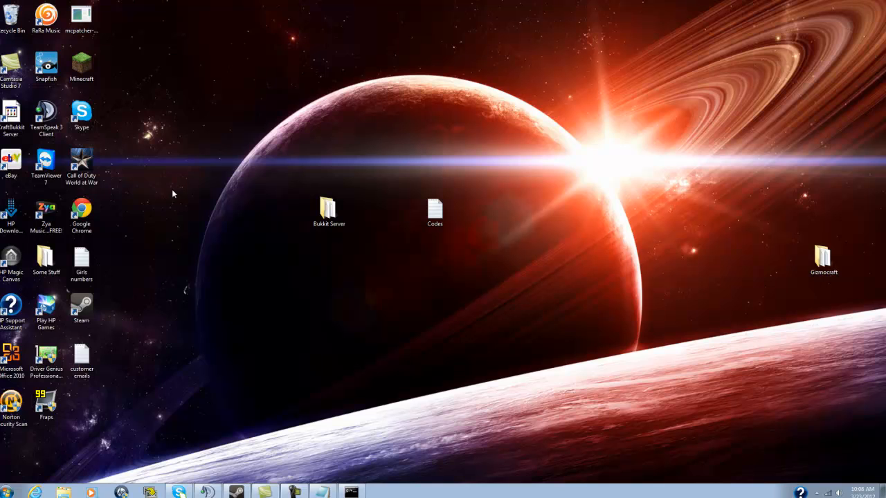
double_click(83, 215)
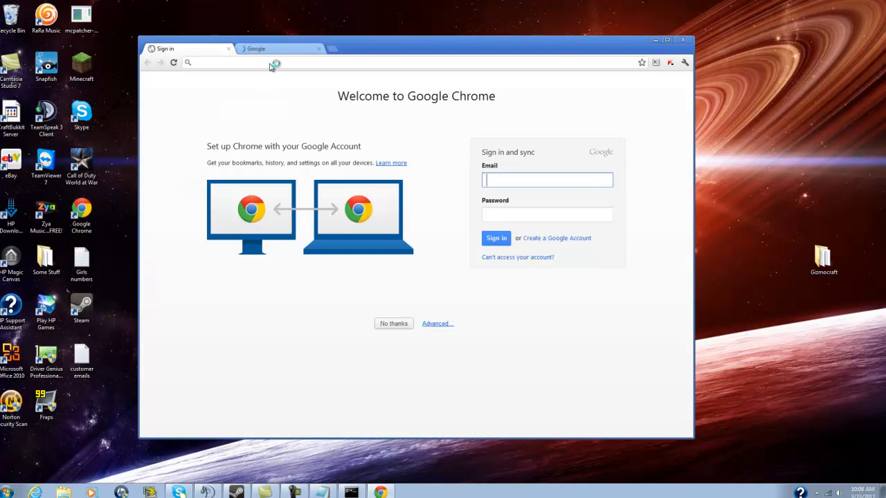
click(207, 64)
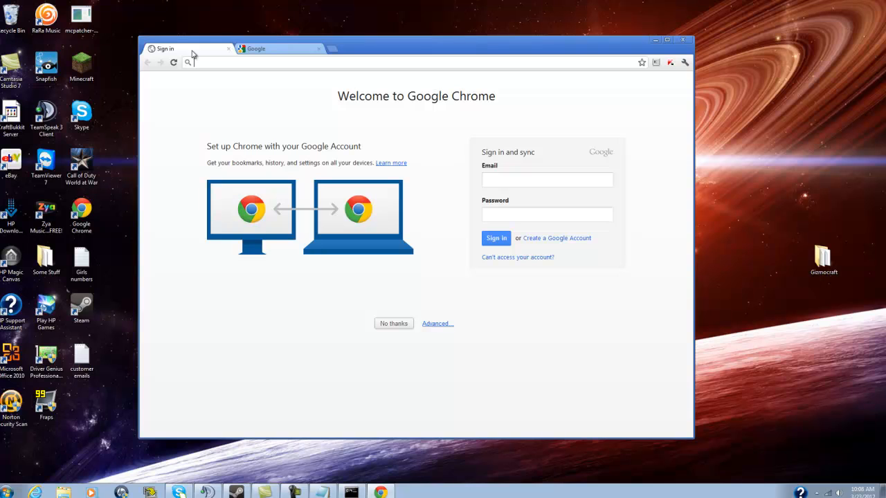
drag(365, 44, 203, 83)
click(508, 75)
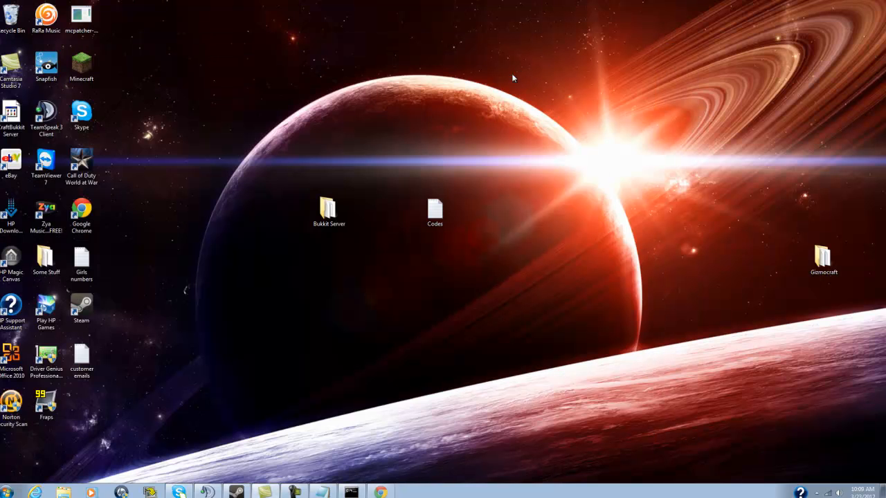
Switch to Internet Explorer and load the router's address, 192.168.0.1.
click(35, 492)
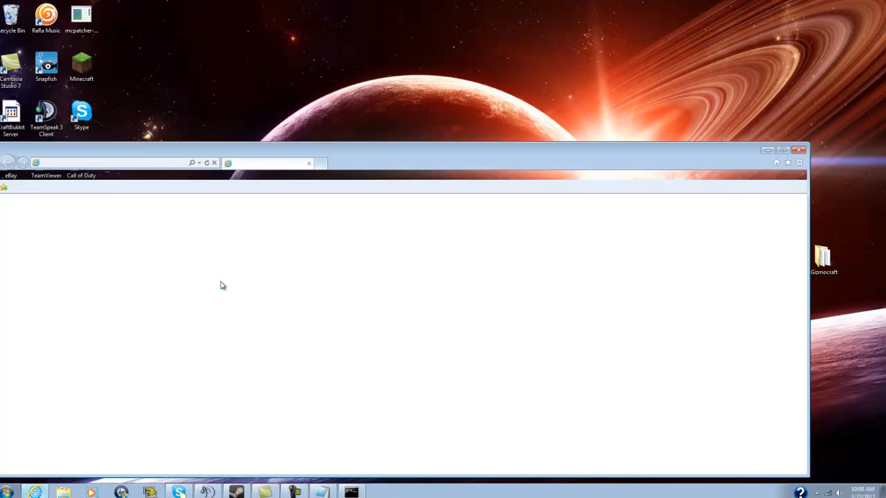
drag(257, 151, 393, 113)
click(259, 127)
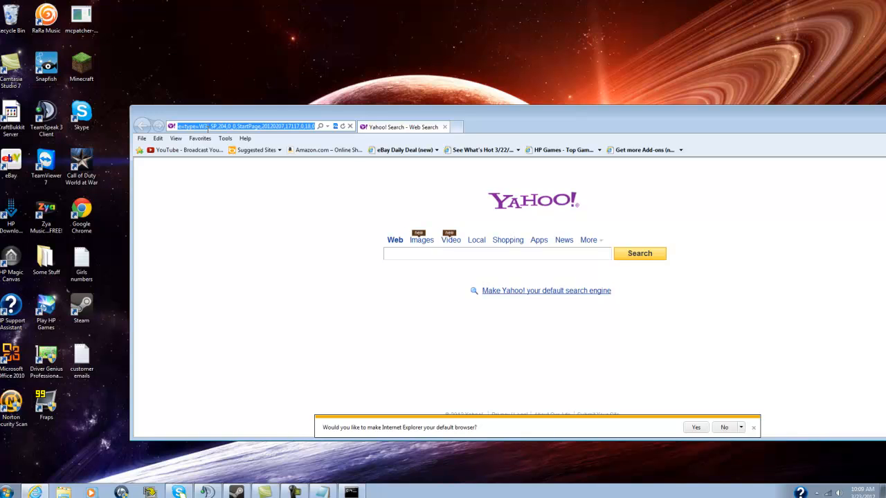
text(192.168)
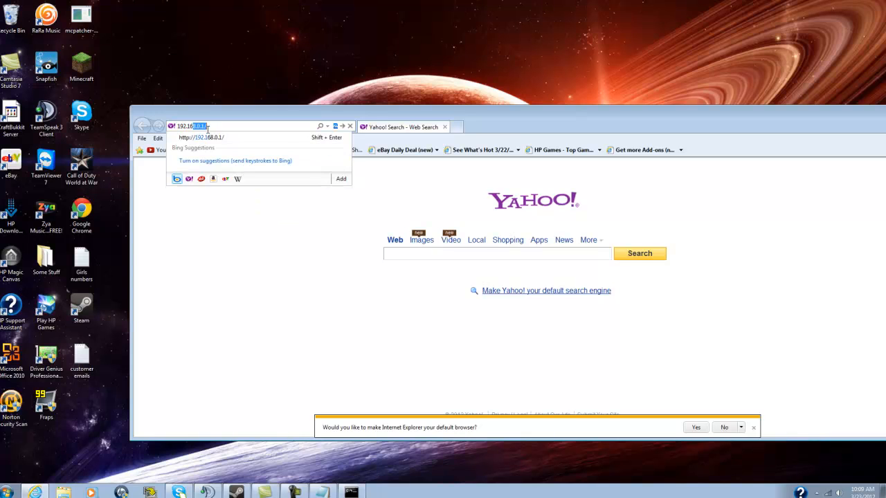
text(.0.1)
key(Return)
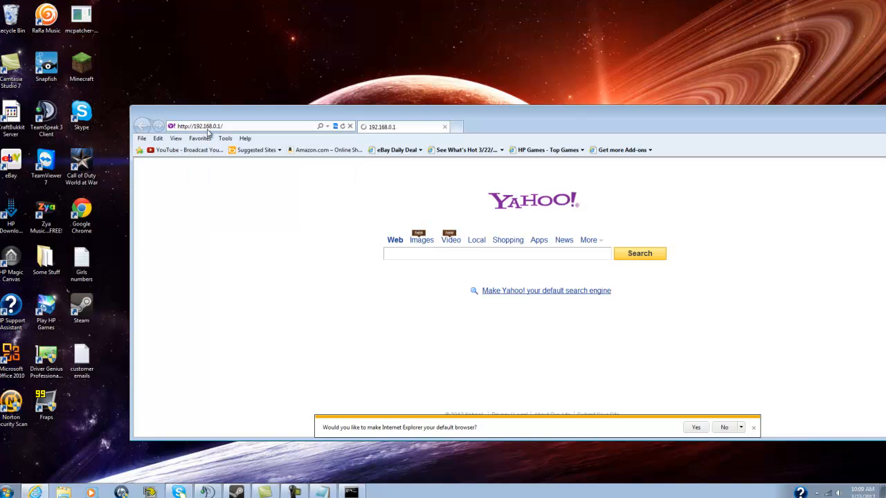
Log in to the D-Link router as Admin and open the advanced Port Forwarding settings.
drag(520, 124, 436, 73)
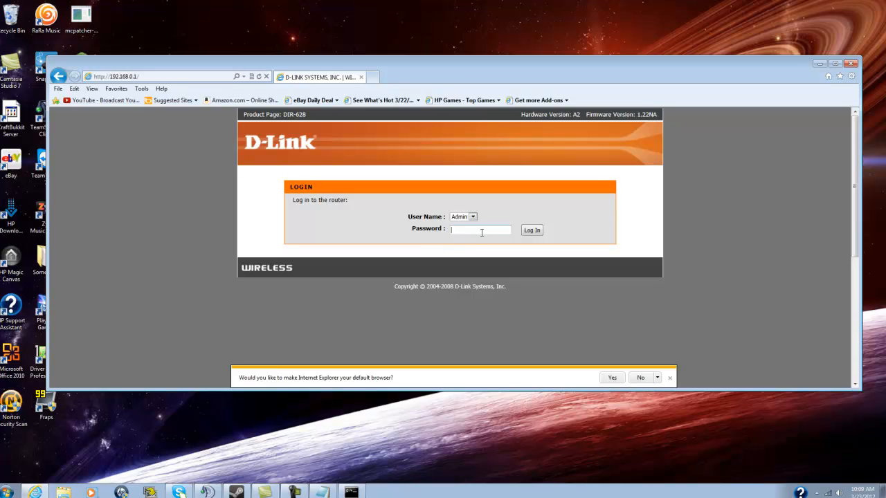
click(531, 230)
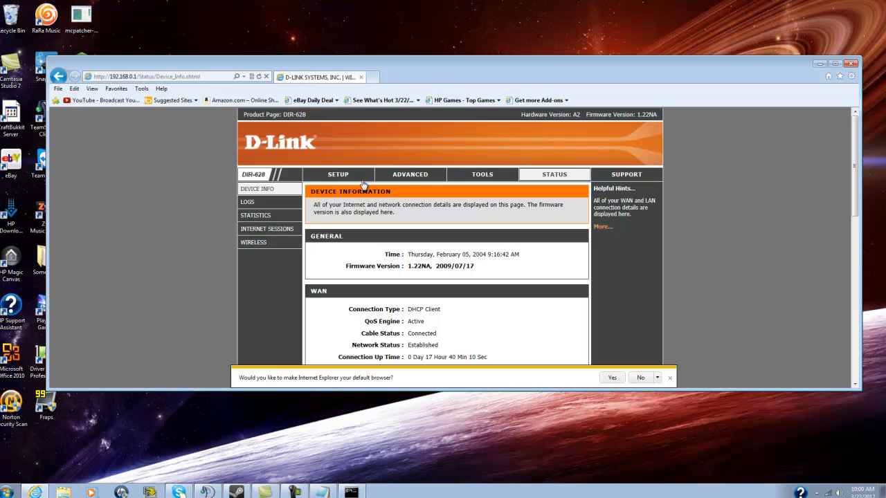
click(429, 177)
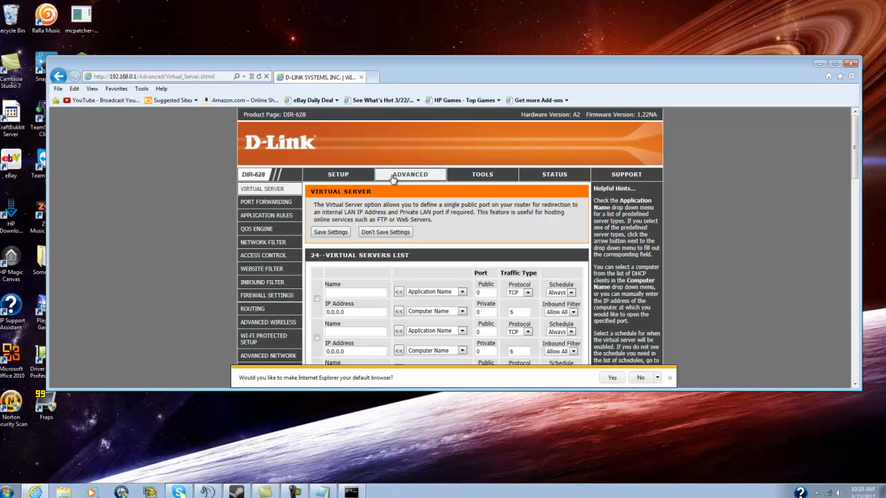
click(277, 206)
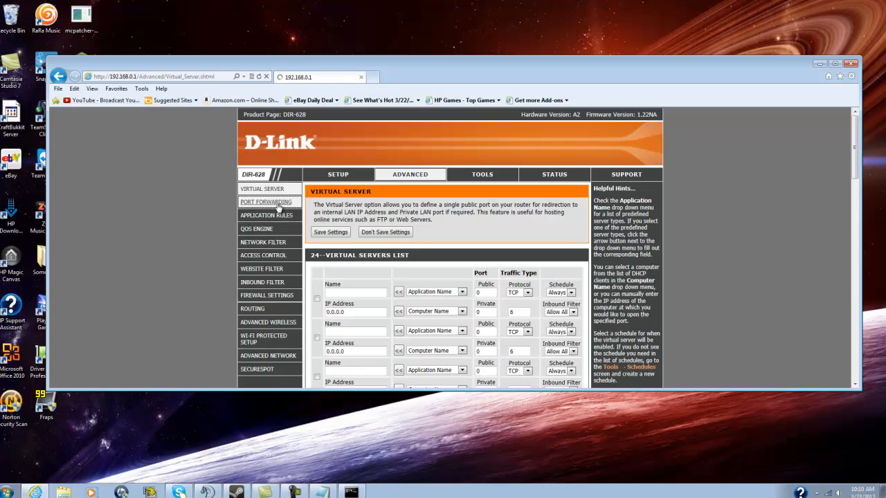
Examine the mc port forwarding rule's name, IP address and TCP and UDP ports, and close the browser window.
scroll(346, 198, down, 1)
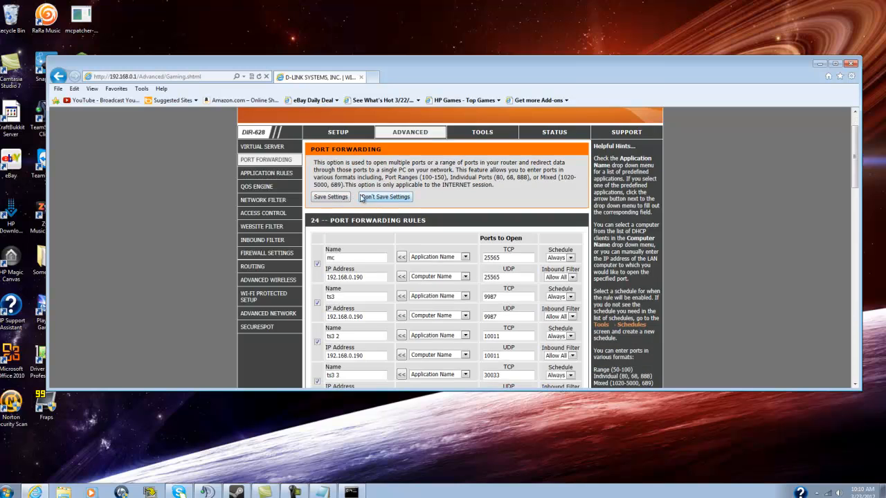
scroll(380, 201, down, 1)
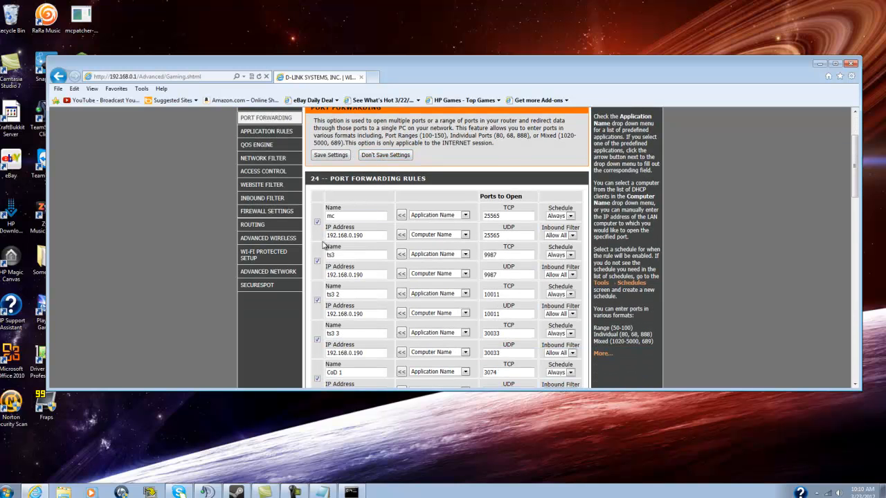
click(353, 217)
click(512, 219)
click(499, 237)
click(514, 215)
scroll(439, 208, up, 2)
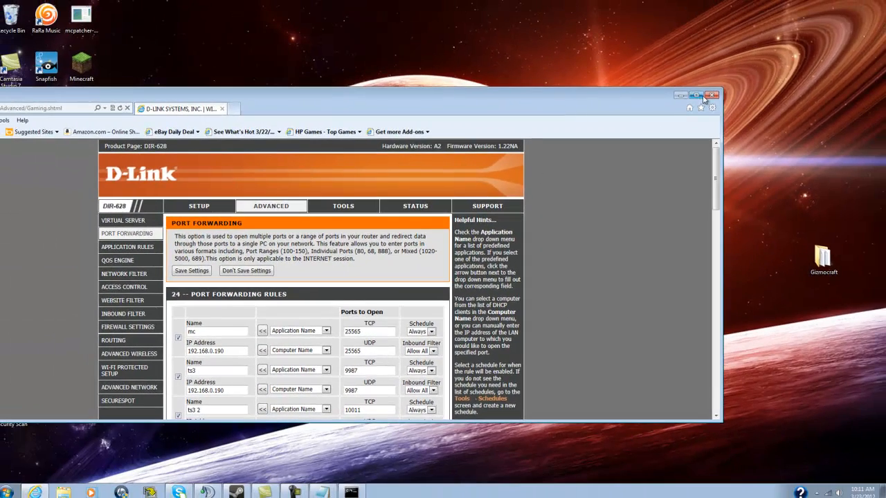
click(710, 96)
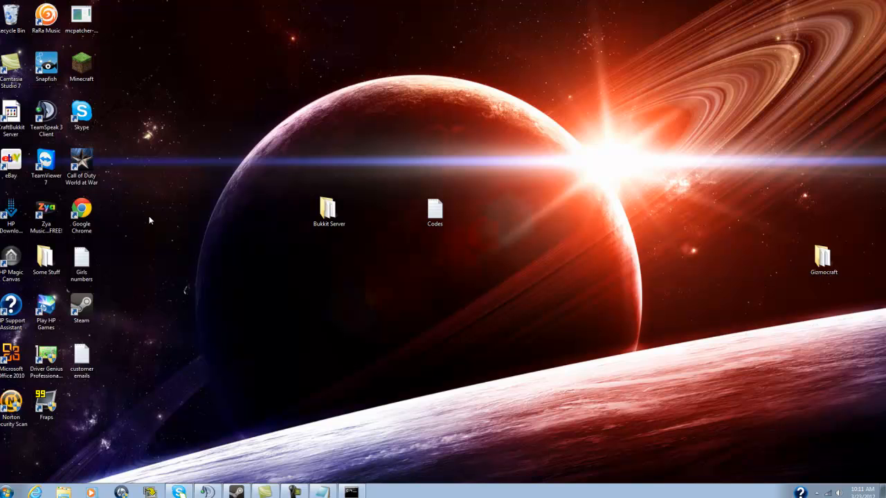
Open a new Internet Explorer window and search Yahoo for "ip chicken".
click(35, 492)
drag(377, 113, 430, 112)
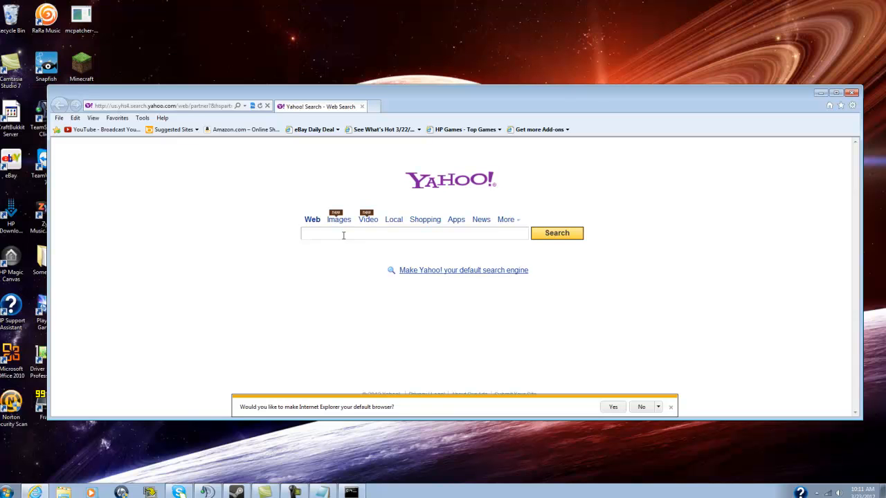
click(343, 235)
text(ip)
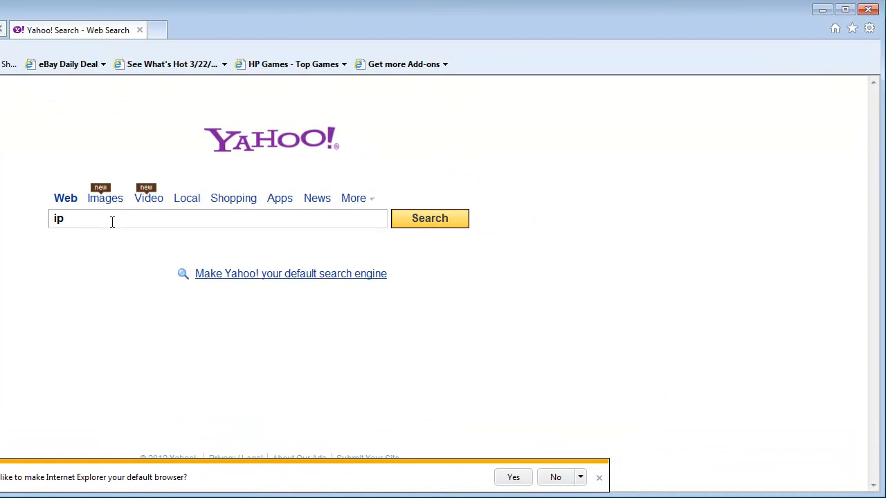
text( chicken)
key(Return)
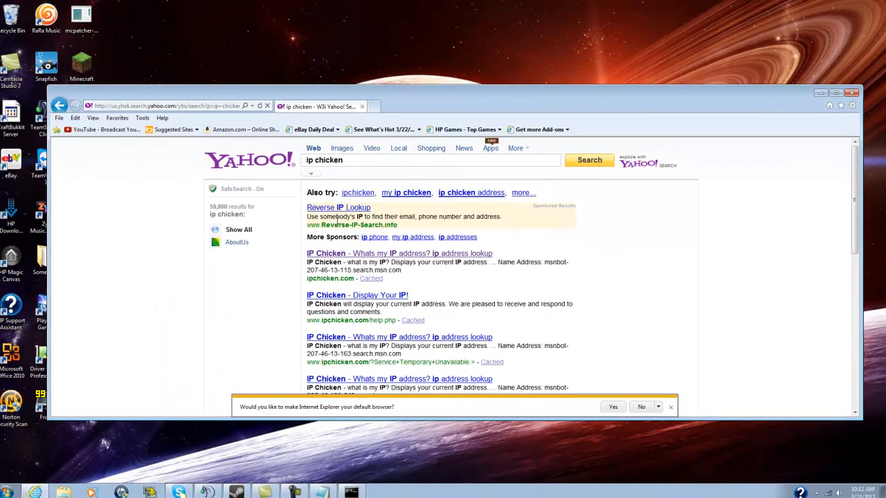
Look over the IP Chicken search results for an external IP lookup site and close the browser window.
scroll(180, 226, down, 1)
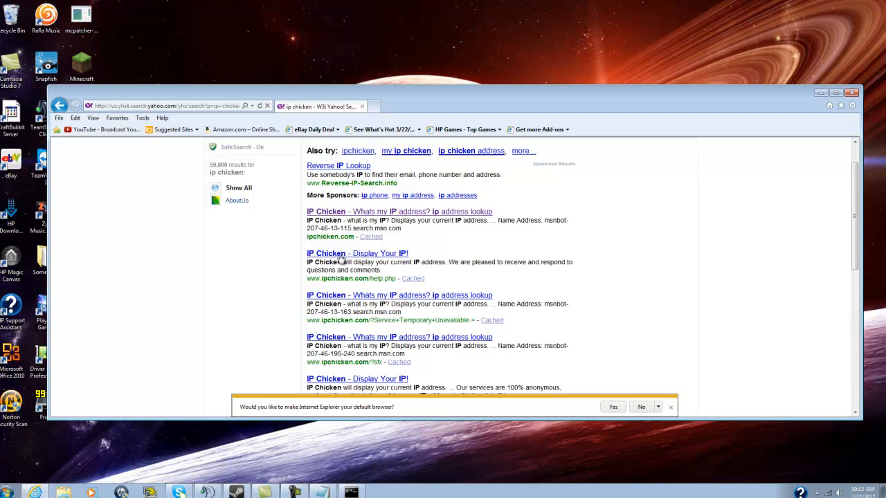
scroll(344, 257, up, 1)
scroll(344, 257, up, 2)
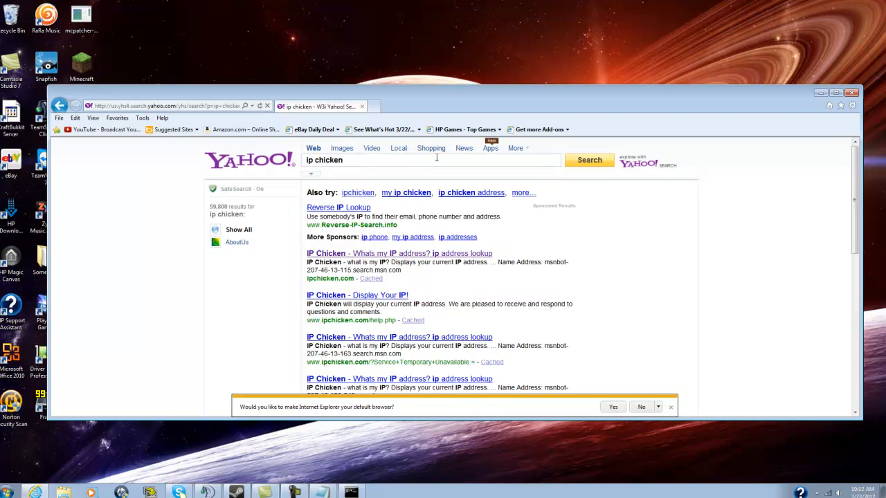
drag(439, 110, 374, 119)
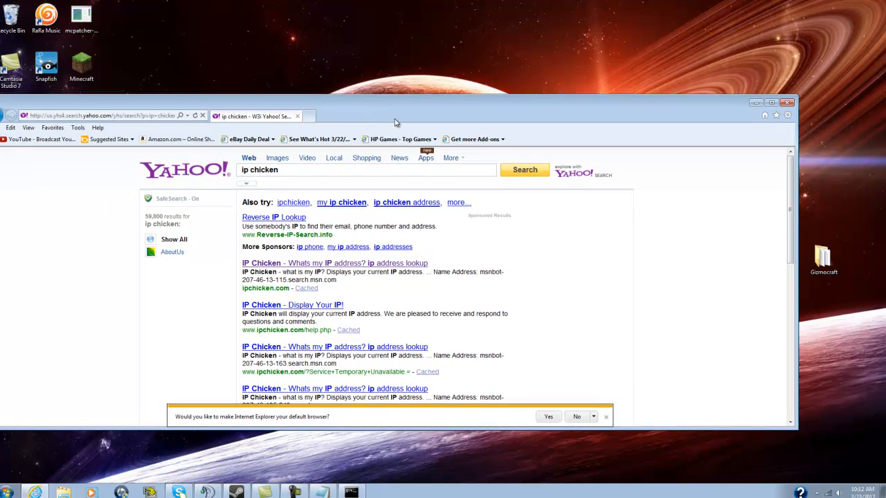
drag(456, 118, 375, 142)
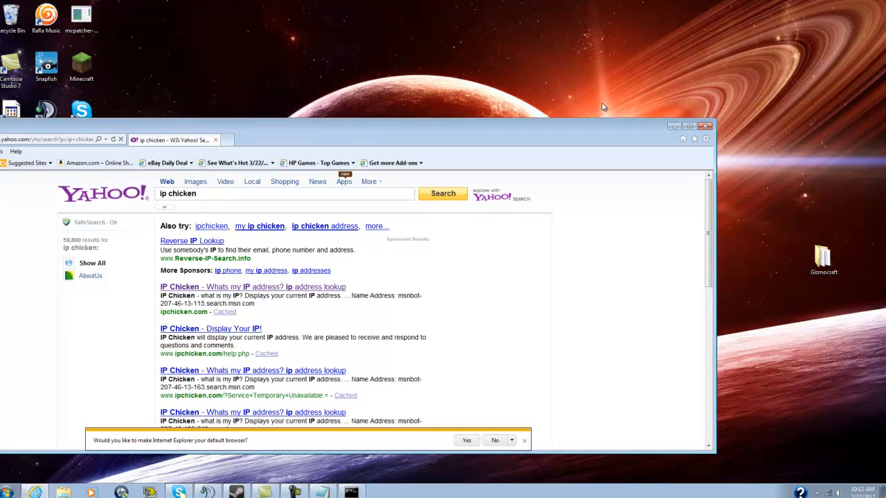
click(706, 128)
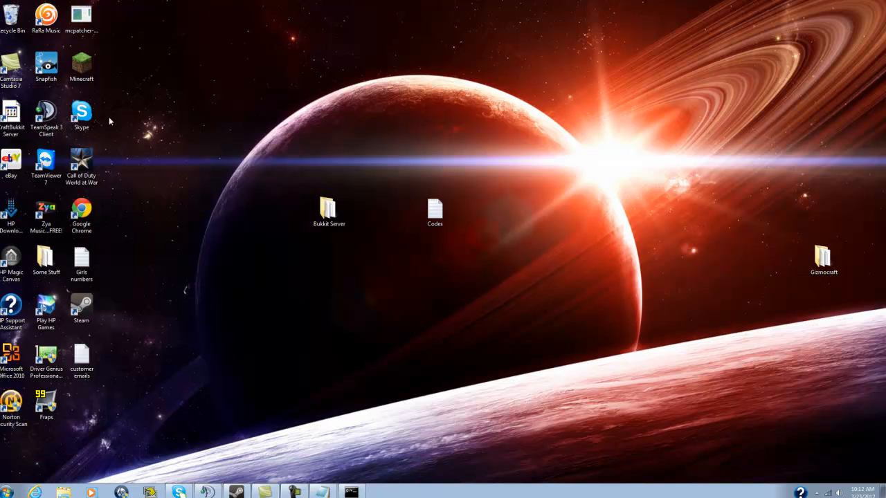
Launch Minecraft from the desktop, log in with the saved account and open the multiplayer server list.
double_click(87, 77)
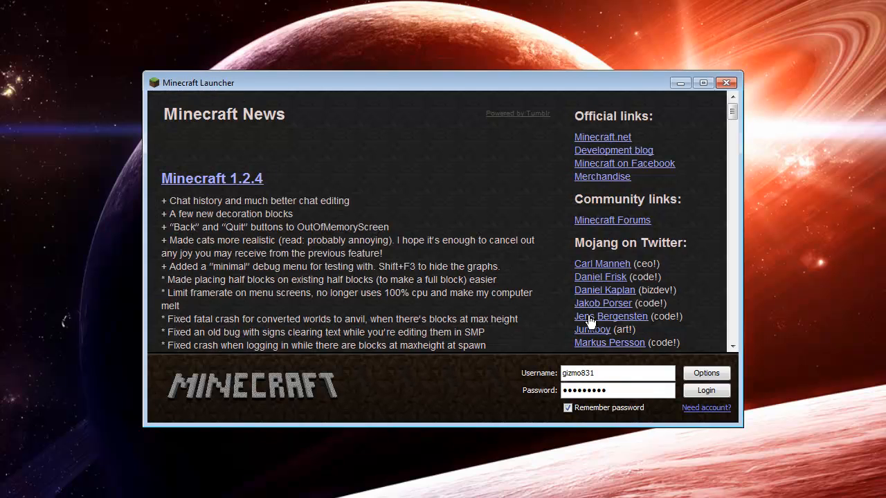
click(706, 391)
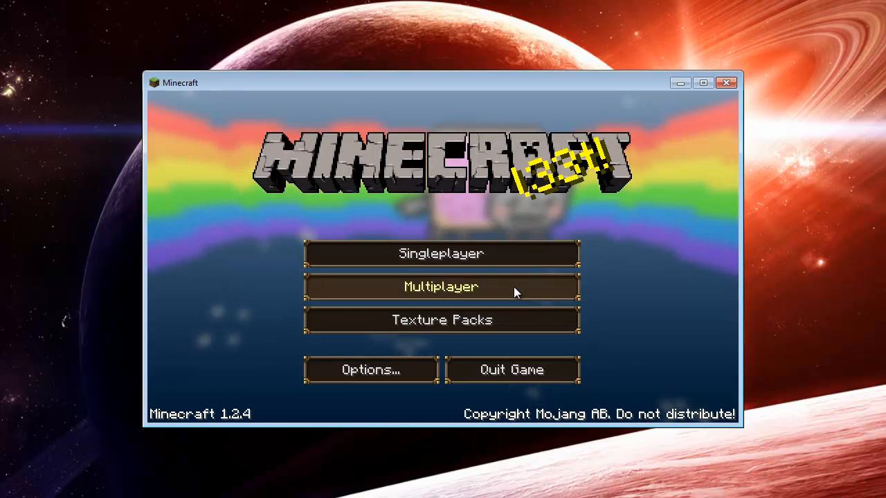
click(545, 294)
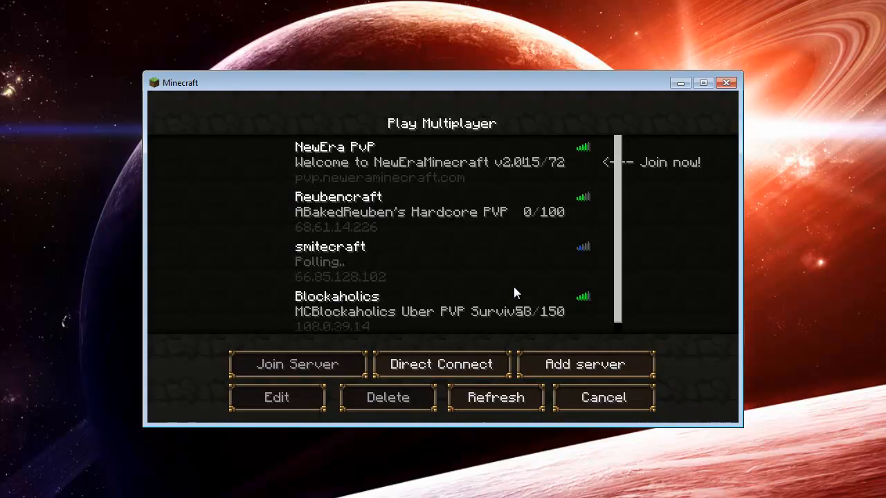
Connect directly to the server at the address localhost.
click(468, 367)
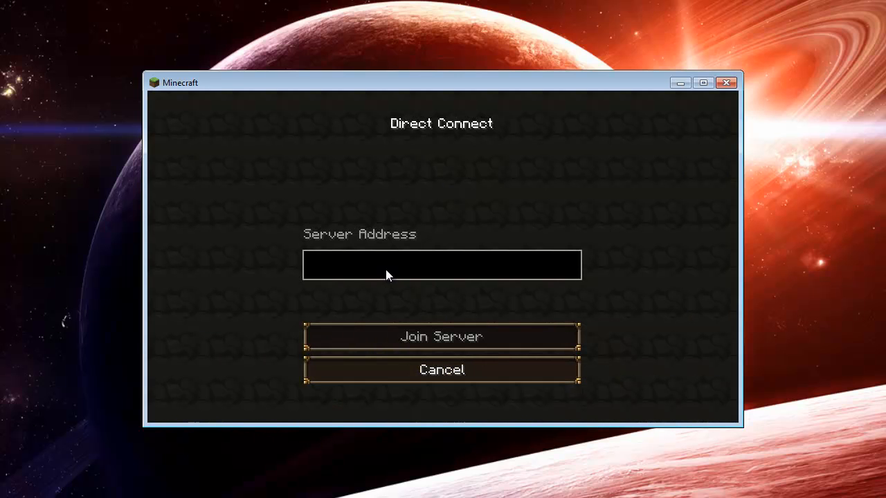
text(lo)
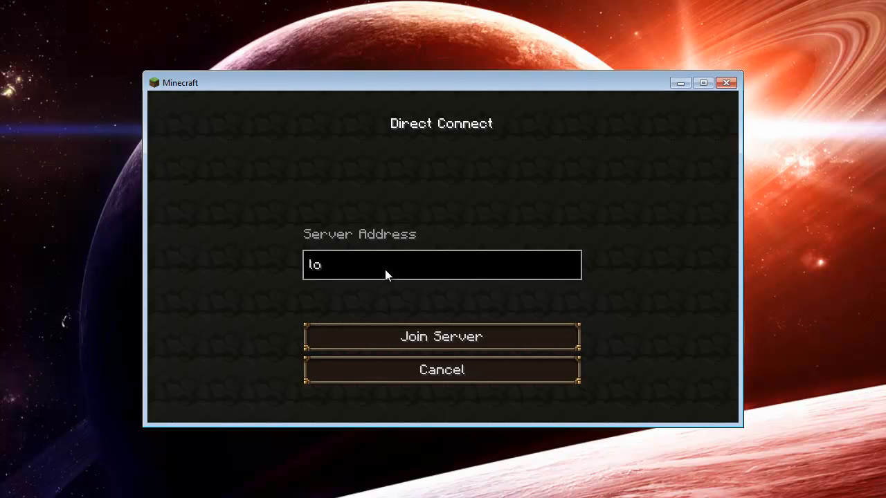
text(calhost)
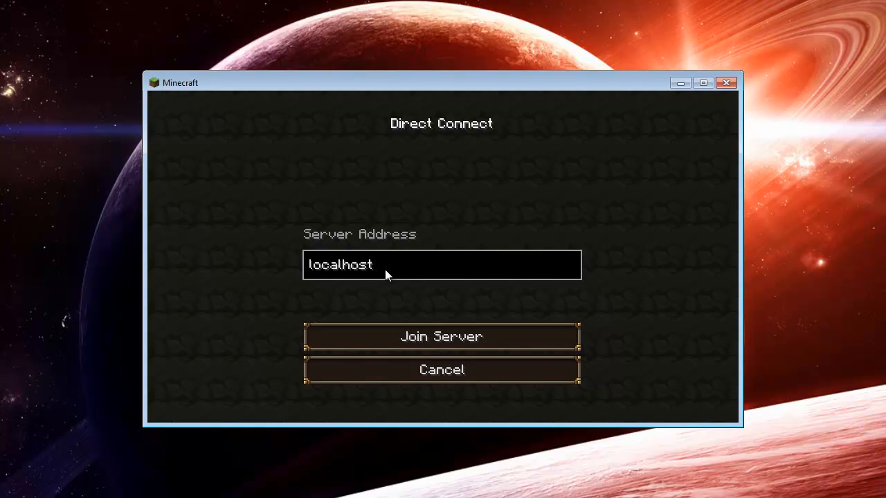
click(486, 328)
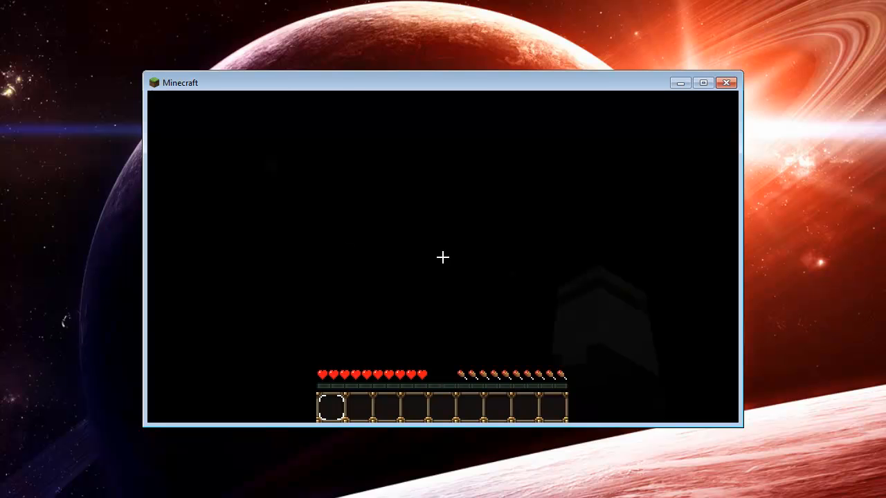
Run the /manuadd chat command with the player's own username to move that account to the Owner group.
key(t)
text(t)
text(/)
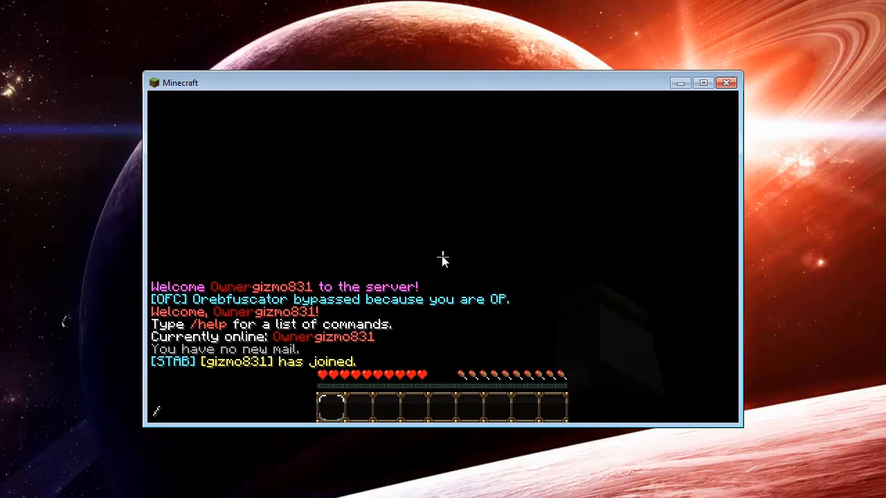
text(man)
text(uadd g)
text(izmo83)
text(1 0)
text(wner)
key(Return)
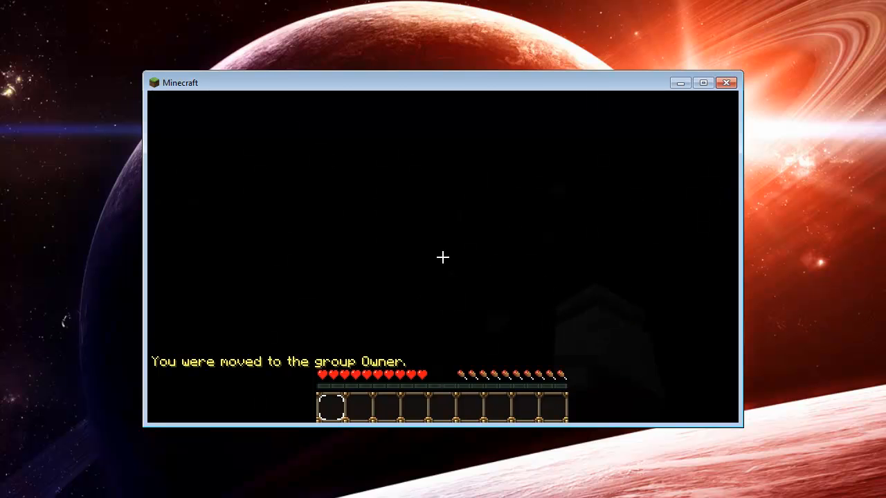
key(Escape)
key(Escape)
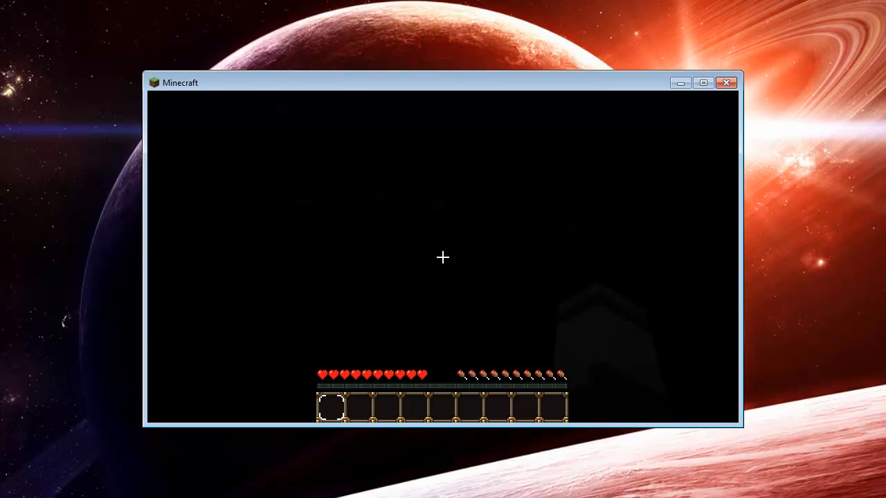
Teleport to the spawn point with /spawn and disable god mode with a chat command.
text(/spa)
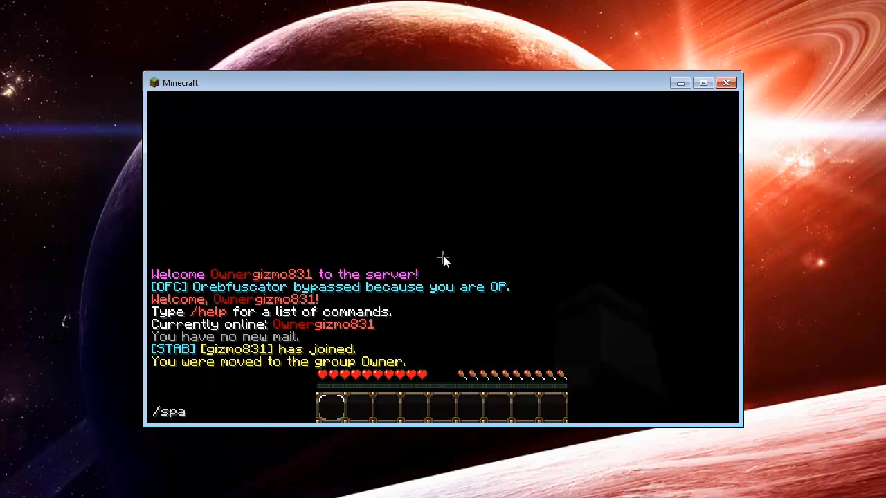
text(wn)
key(Return)
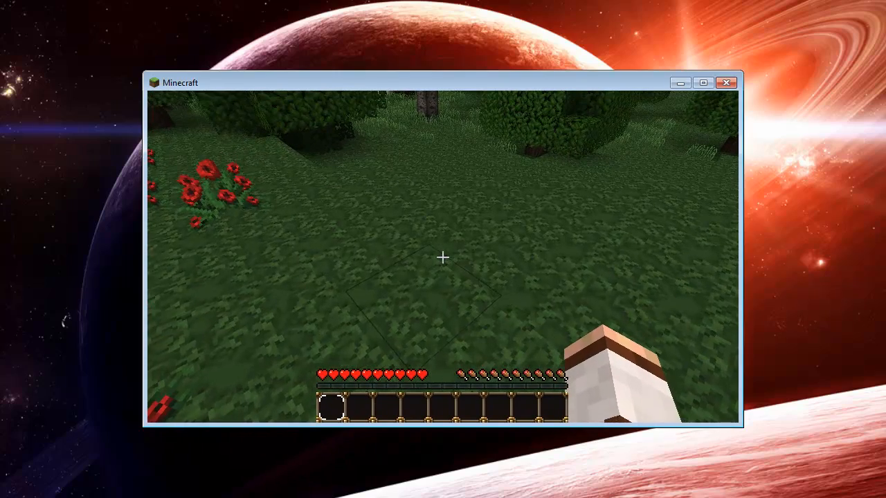
key(slash)
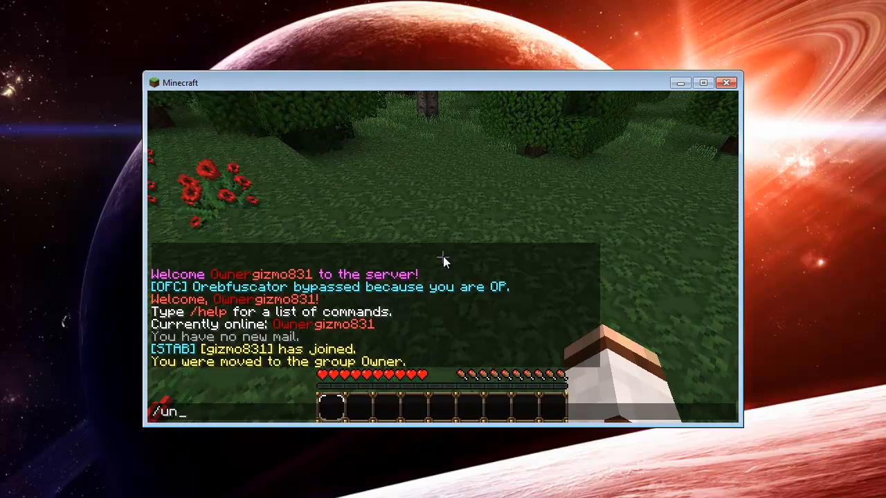
key(Return)
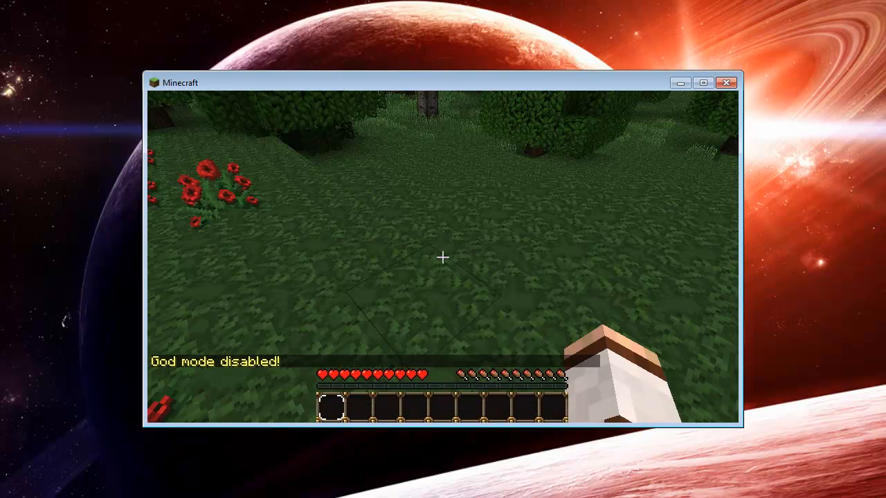
Walk forward through the forest around the spawn point to examine the server's world.
key(w)
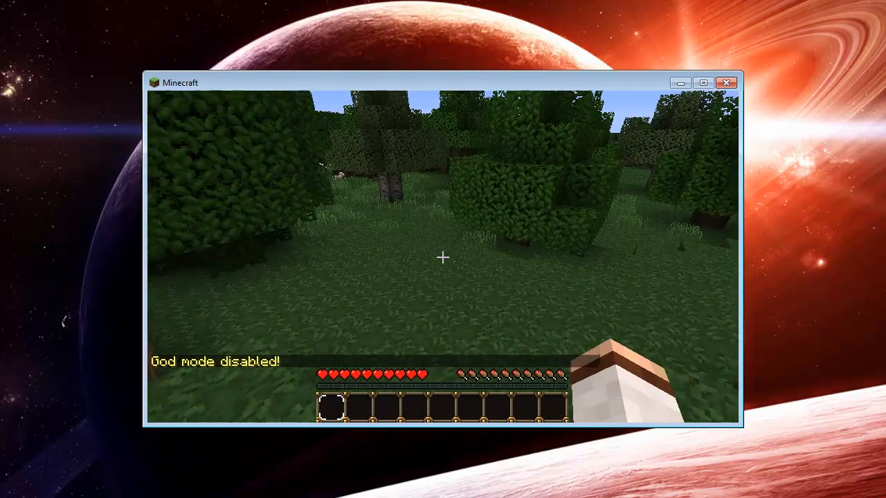
key(w)
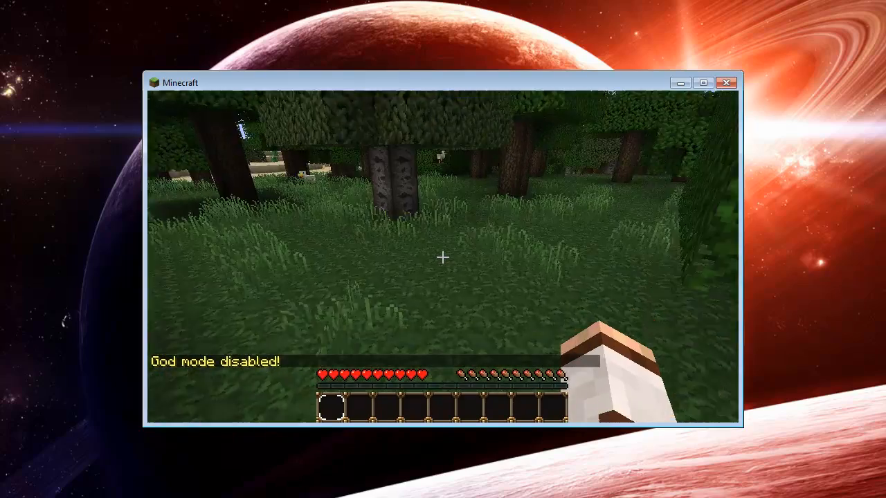
key(w)
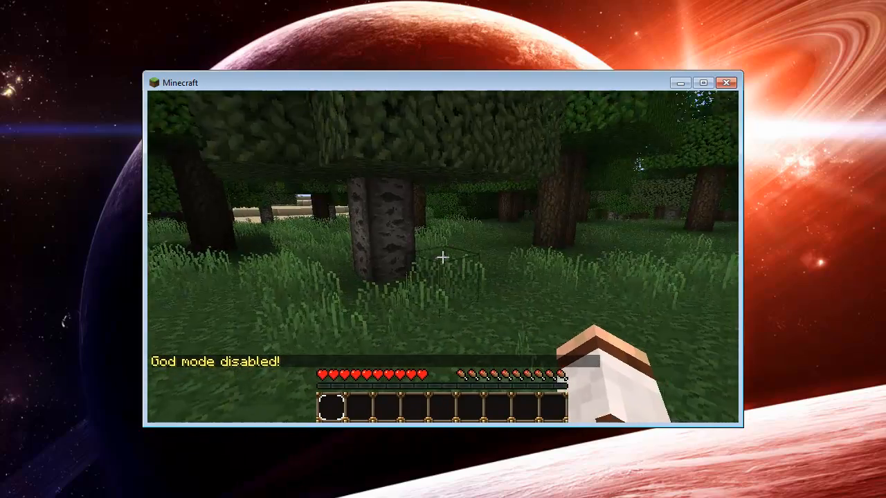
key(w)
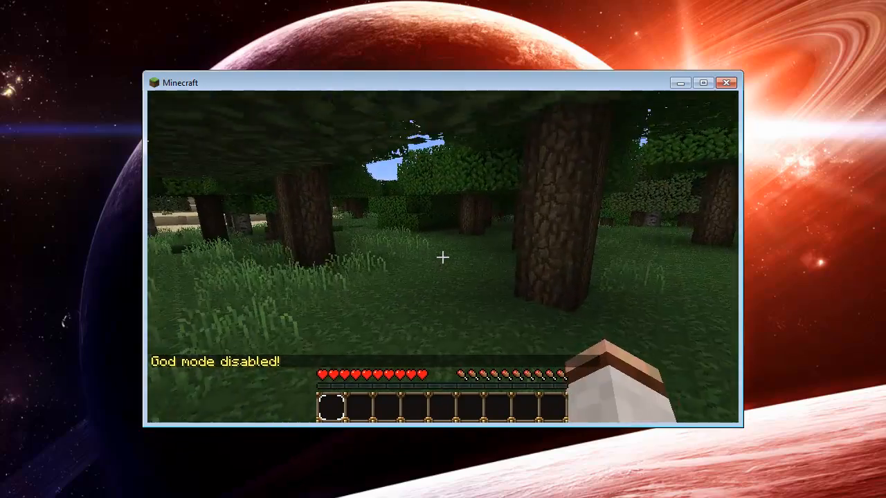
key(w)
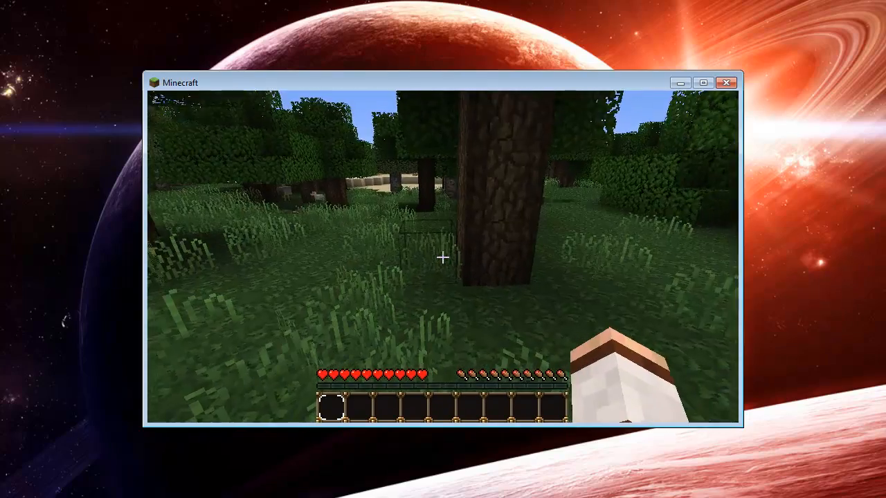
key(w)
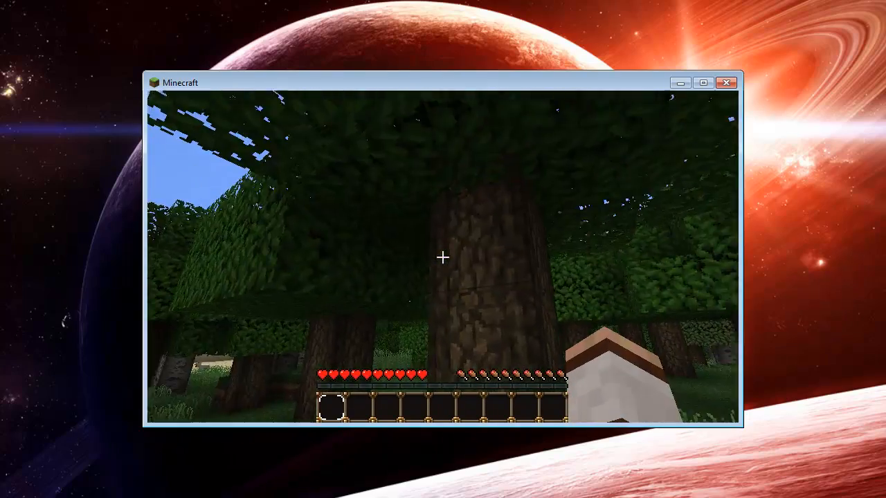